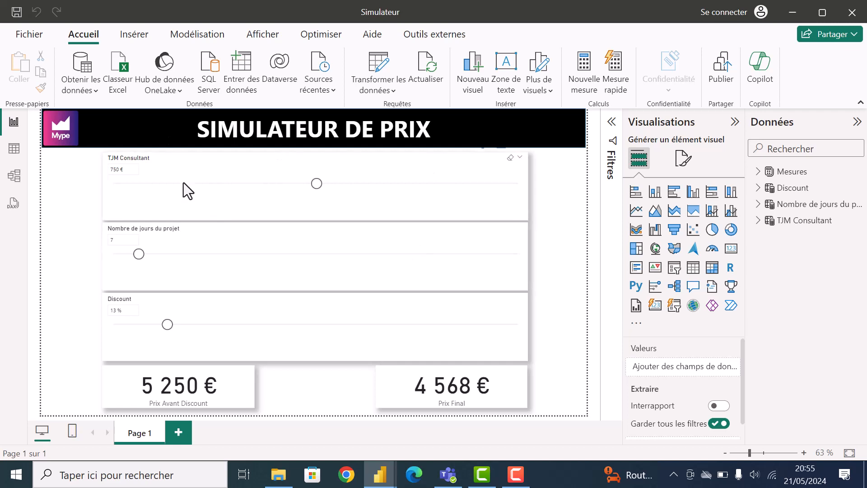
Demonstrate the finished price simulator by setting the TJM Consultant slider to 700 € and the Discount slider to 25 %.
left_click(309, 187)
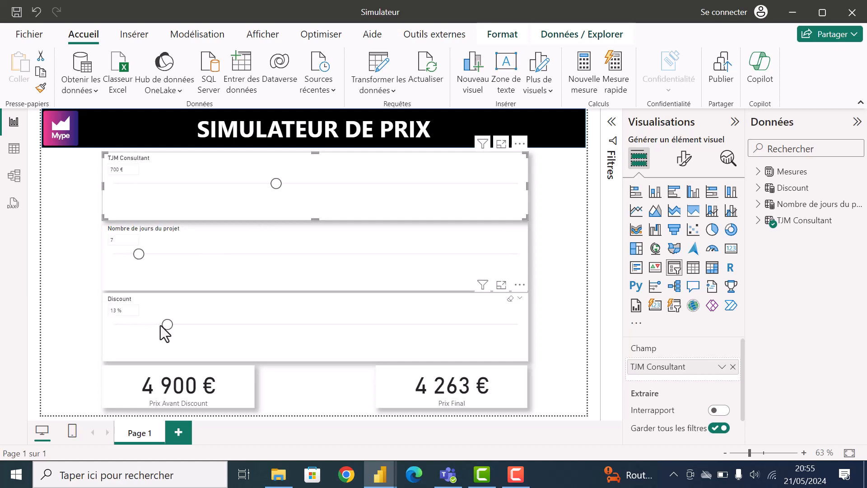
left_click_drag(163, 325, 217, 327)
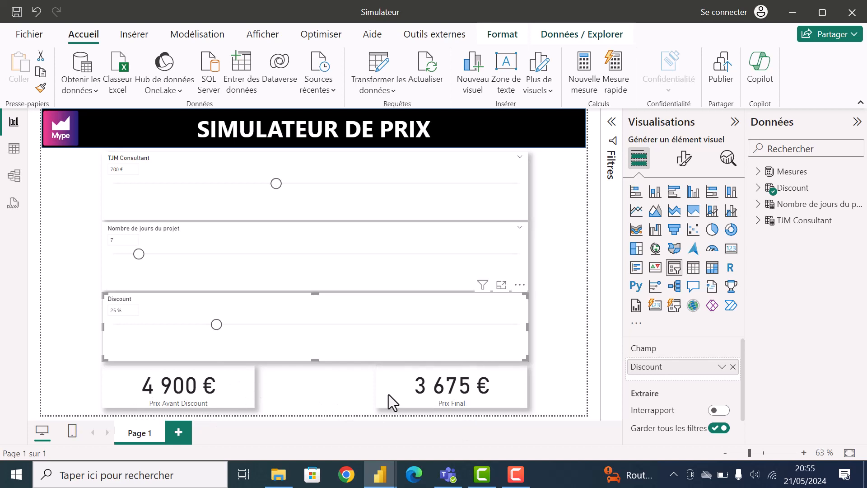
left_click(339, 386)
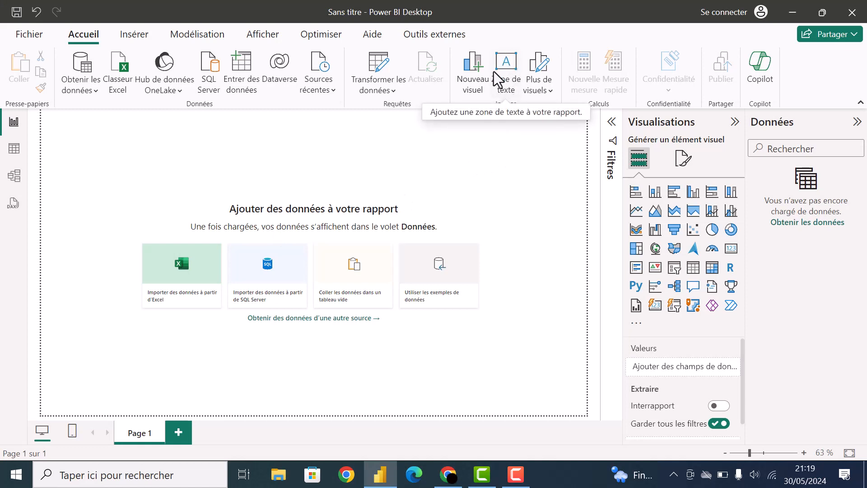
Insert a text box containing "SIMULATEUR DE PRIX" on the blank report page.
left_click(494, 74)
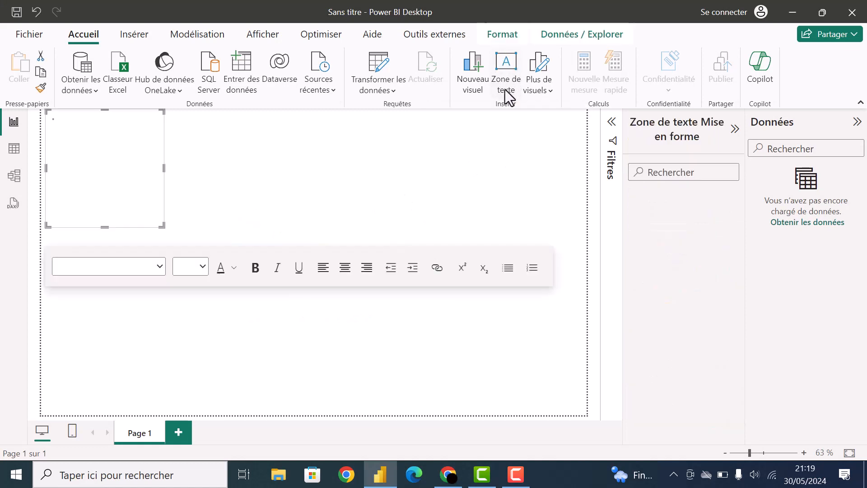
type("SIMUL")
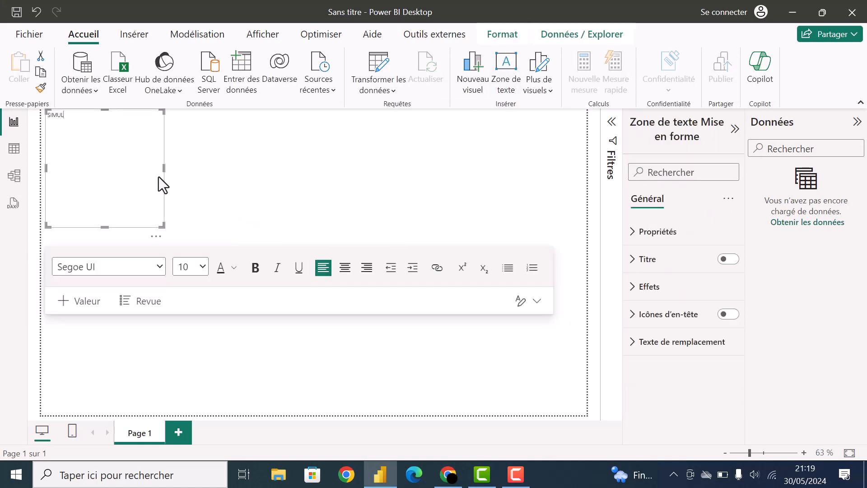
type("ATEUR DE PRIX")
Set the font size of the whole "SIMULATEUR DE PRIX" text to 40.
left_click(192, 270)
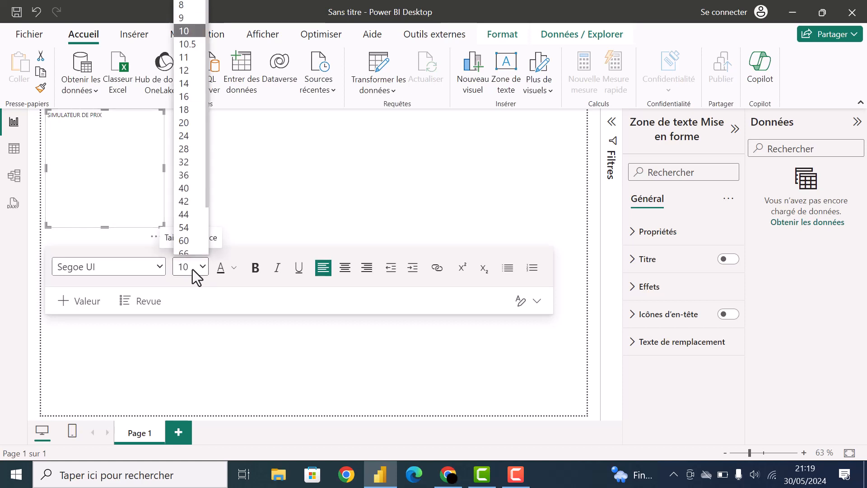
type("40")
key("Return")
left_click(158, 186)
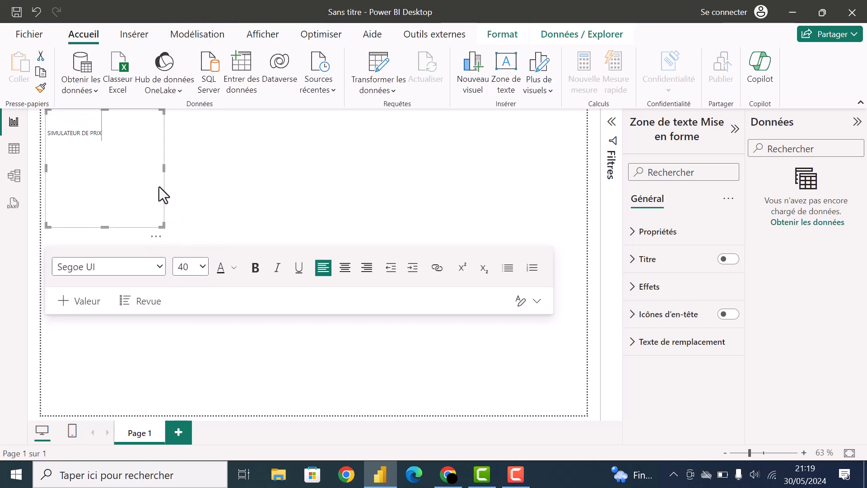
key("ctrl+a")
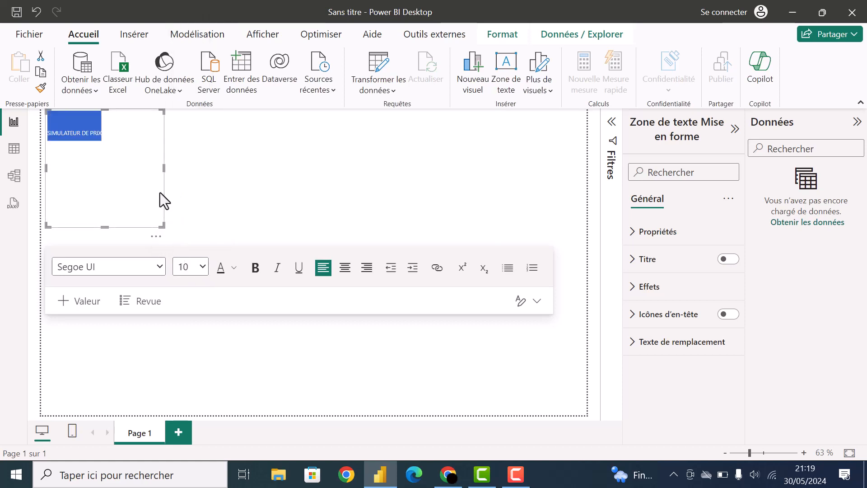
left_click(189, 264)
type("40")
key("Return")
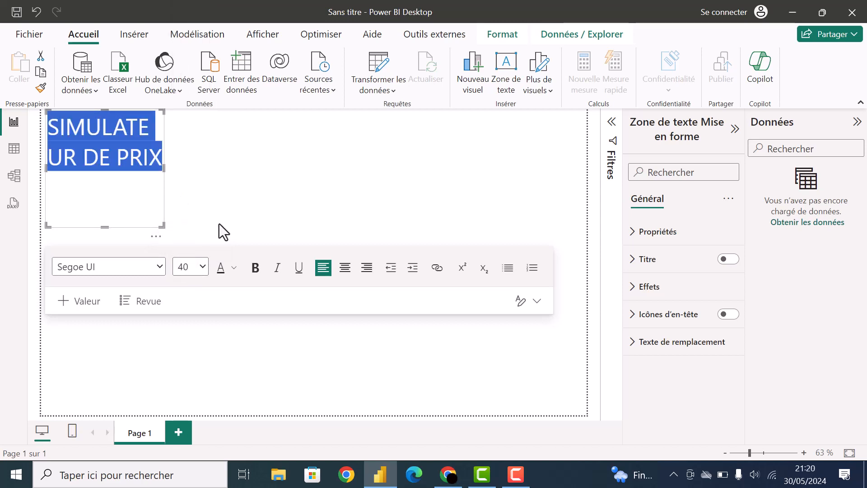
Centre the title text and resize its box into a shallow banner spanning the full page width.
left_click_drag(511, 164, 592, 188)
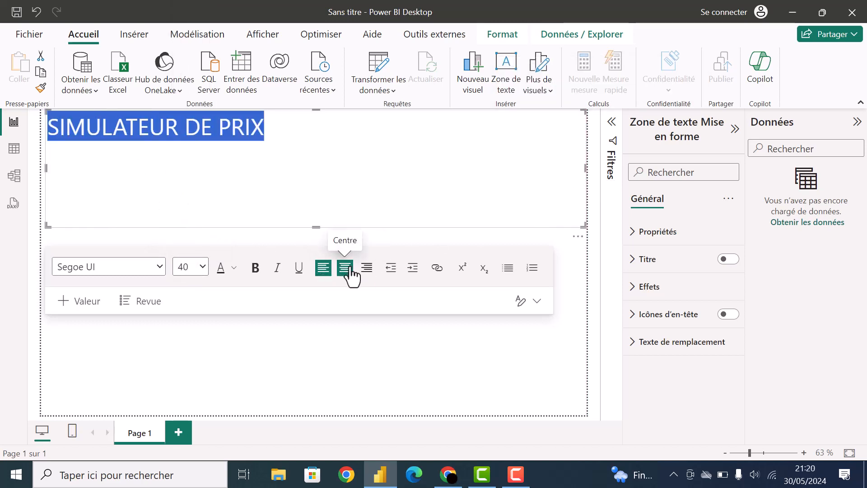
left_click(346, 268)
left_click_drag(317, 223, 318, 145)
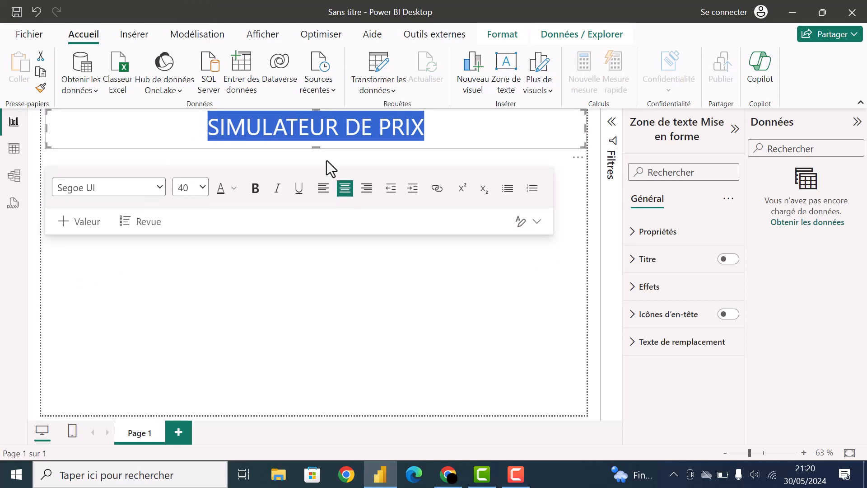
left_click(325, 159)
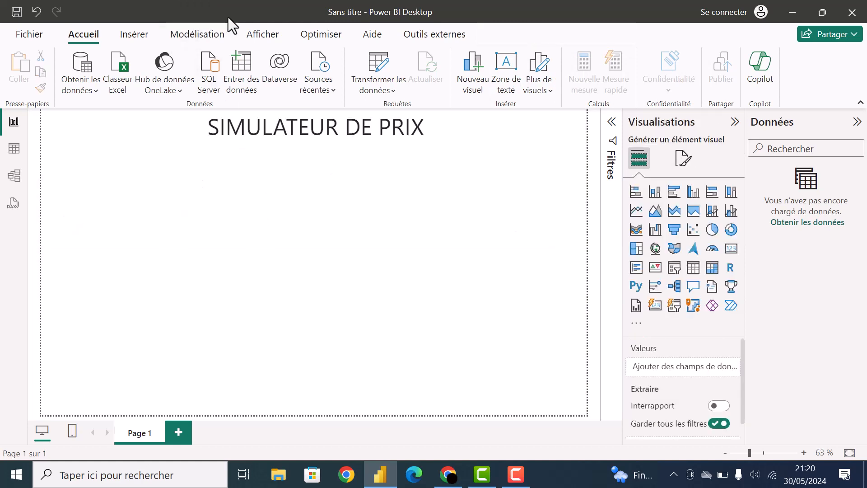
Start a new numeric range parameter named TJM Consultant with the data type Nombre décimal fixe.
left_click(201, 37)
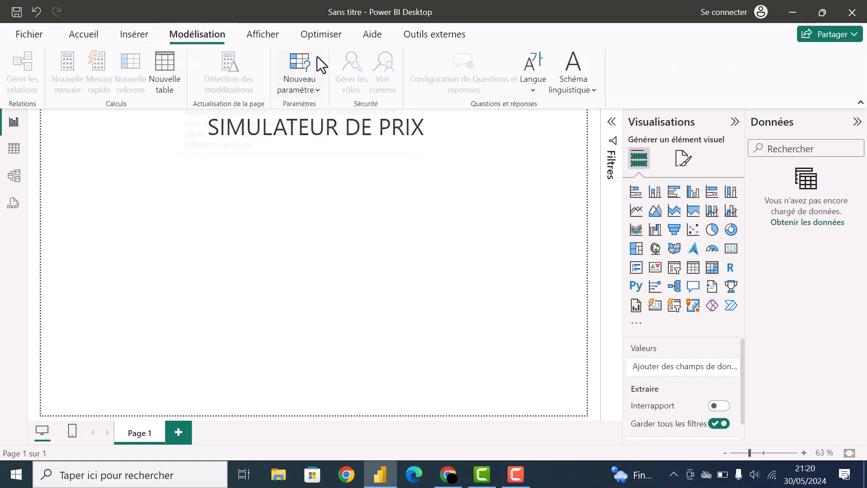
left_click(305, 85)
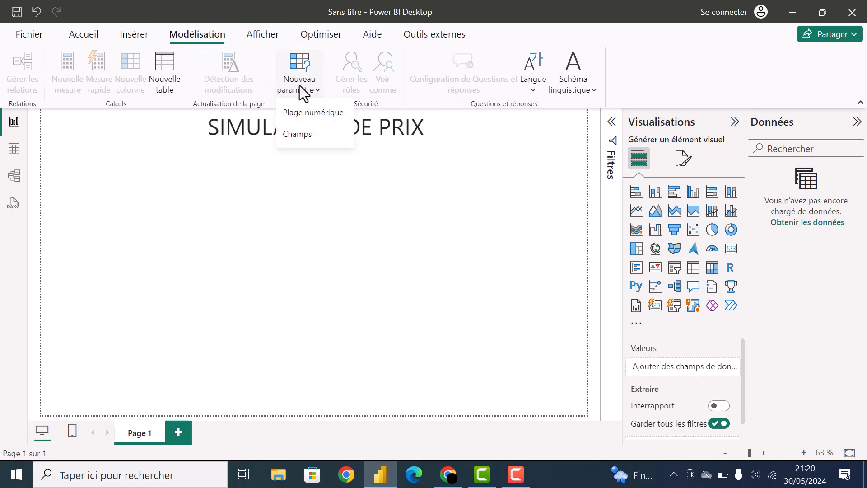
left_click(289, 114)
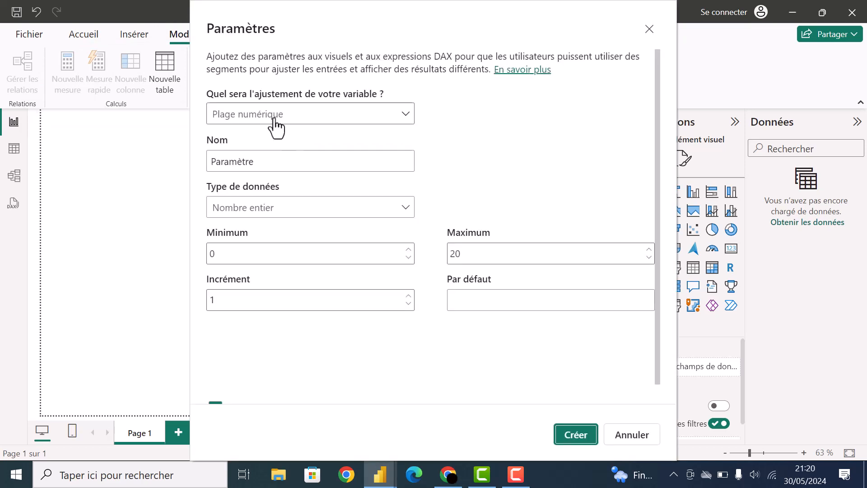
left_click(267, 163)
double_click(266, 162)
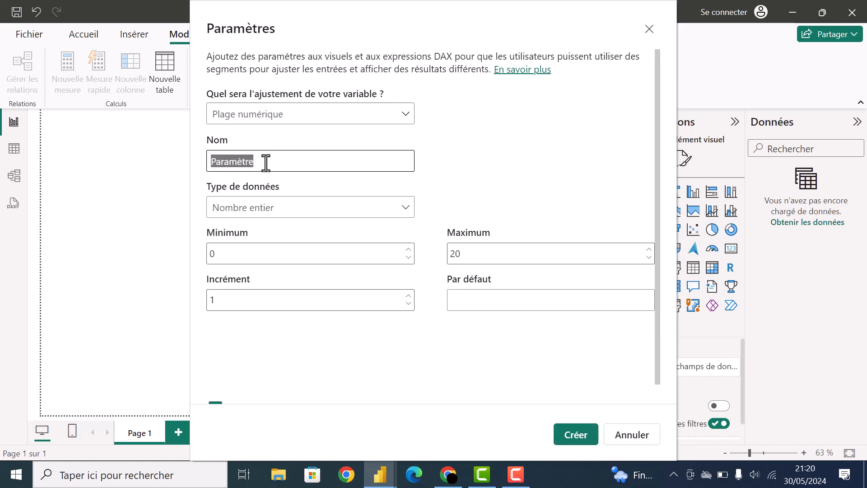
type("TJM Consultant")
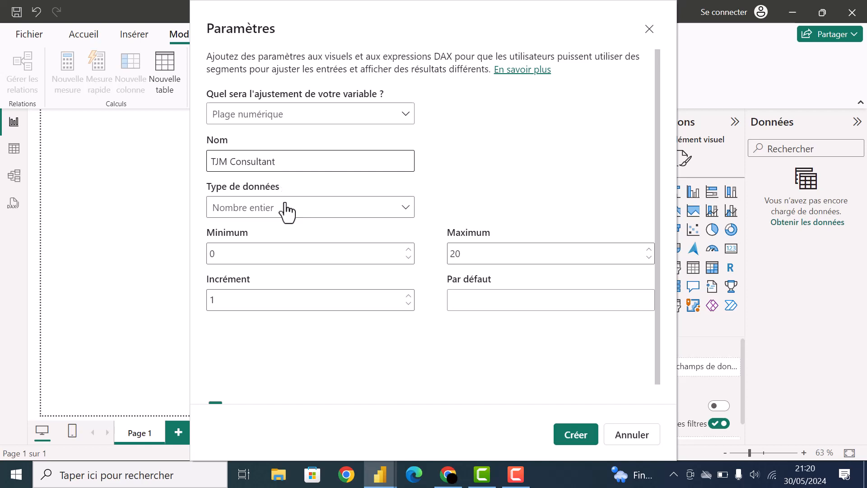
left_click(286, 207)
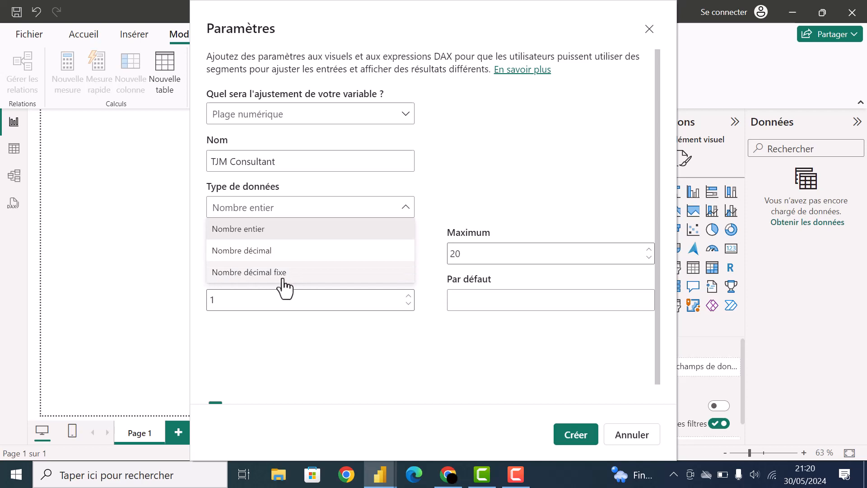
left_click(246, 273)
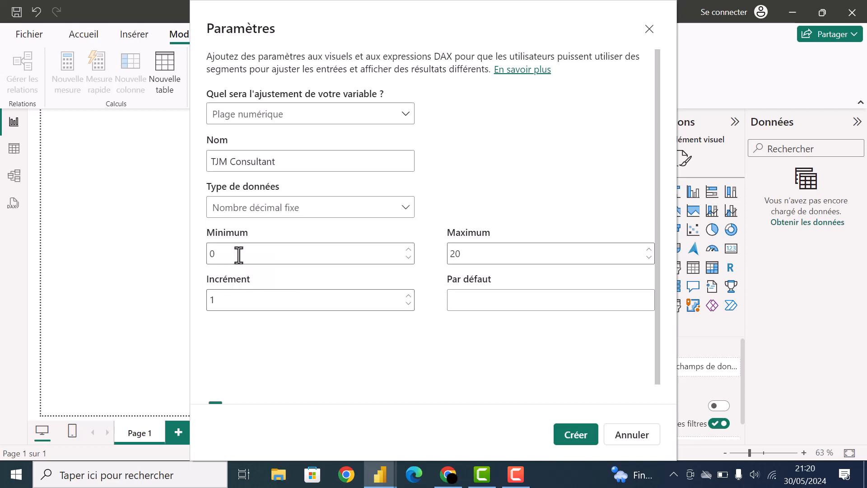
Set the TJM Consultant parameter's minimum to 500 and maximum to 1000.
left_click(238, 255)
key("BackSpace")
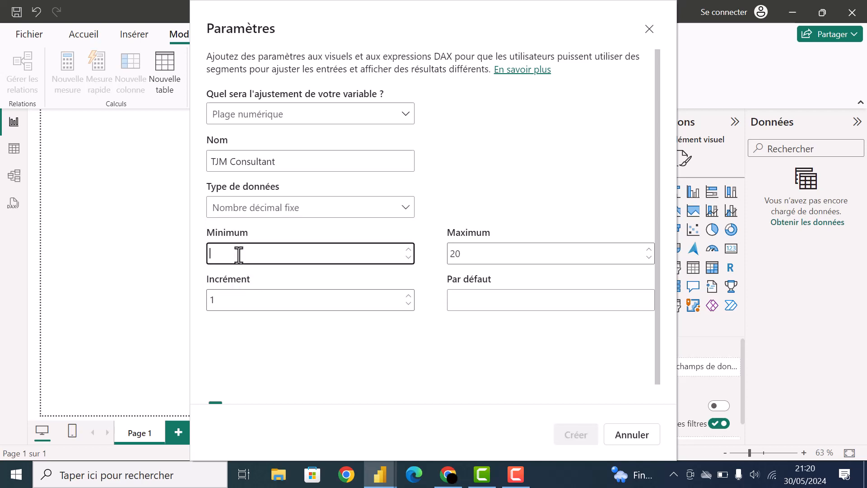
type("500")
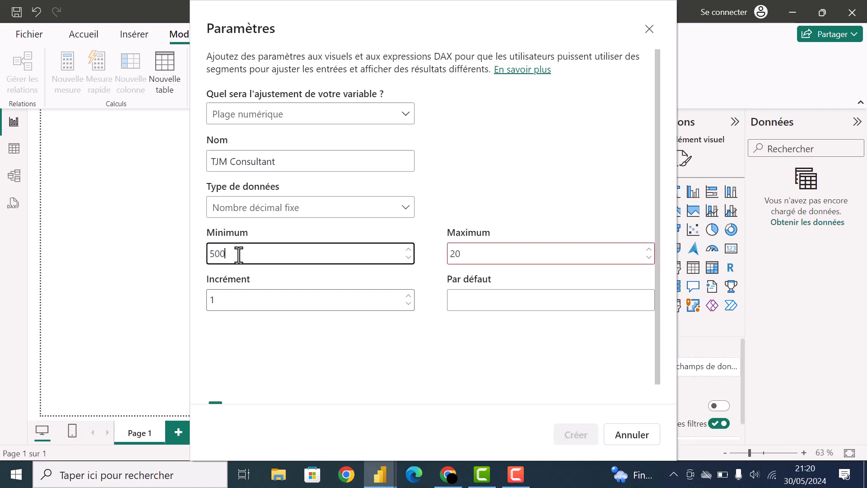
left_click(483, 254)
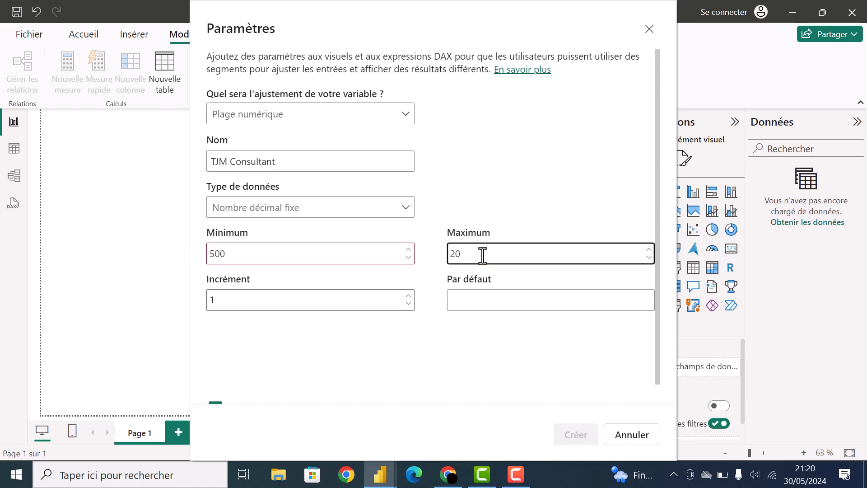
type("1000")
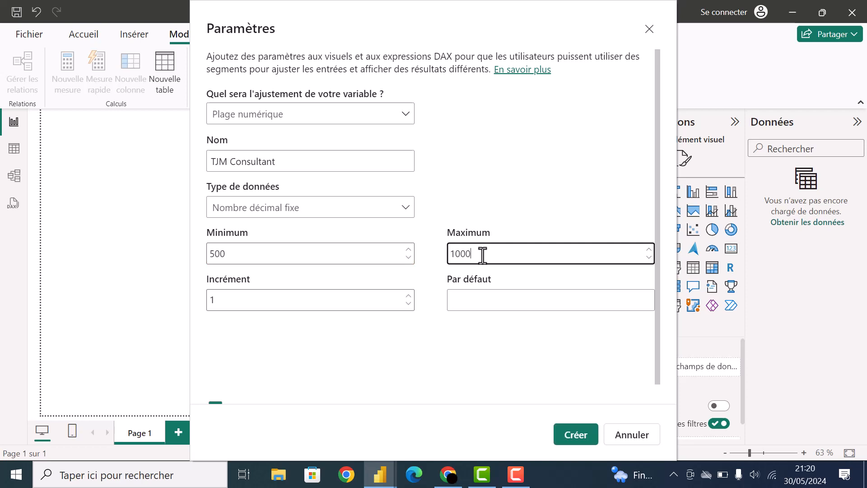
Set the parameter's increment to 50 and default to 500, and create it with a slicer added to the page.
left_click(338, 298)
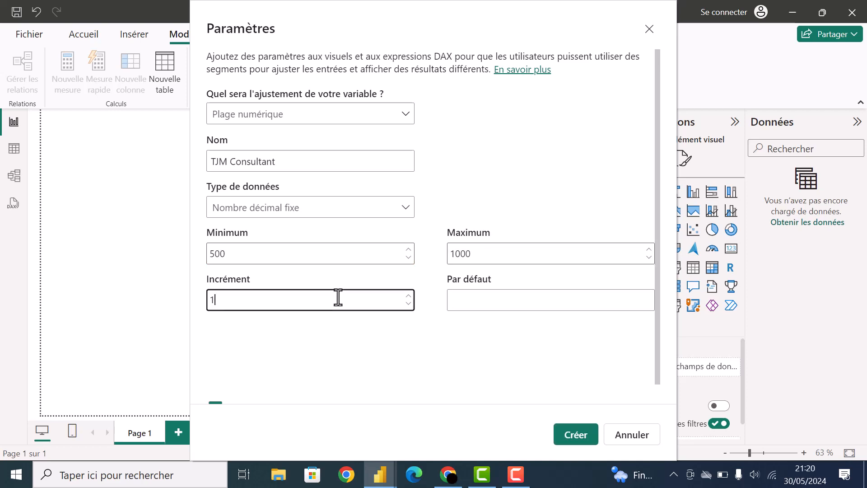
key("BackSpace")
type("50")
left_click(457, 306)
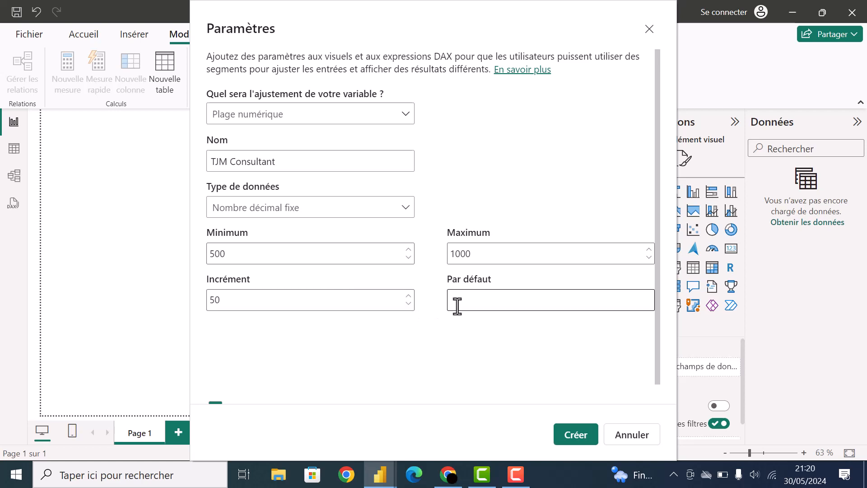
type("500")
scroll(380, 278, "down", 1)
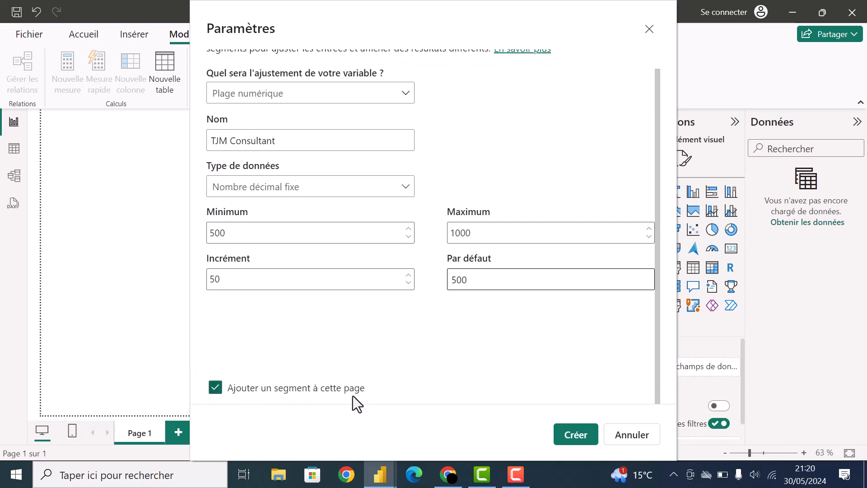
left_click(574, 436)
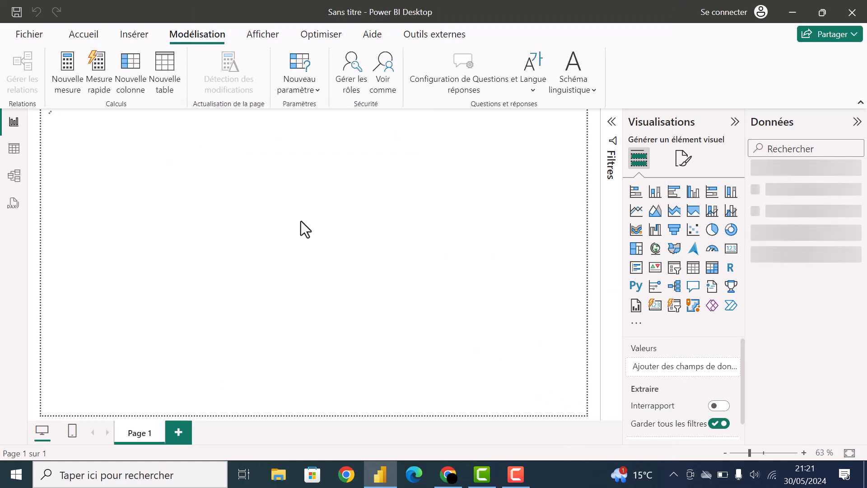
Move the TJM Consultant slicer's slider to 550 and set its title font size to 15.
left_click_drag(74, 186, 70, 187)
left_click_drag(53, 187, 105, 187)
left_click(683, 158)
left_click(671, 279)
double_click(707, 312)
type("15")
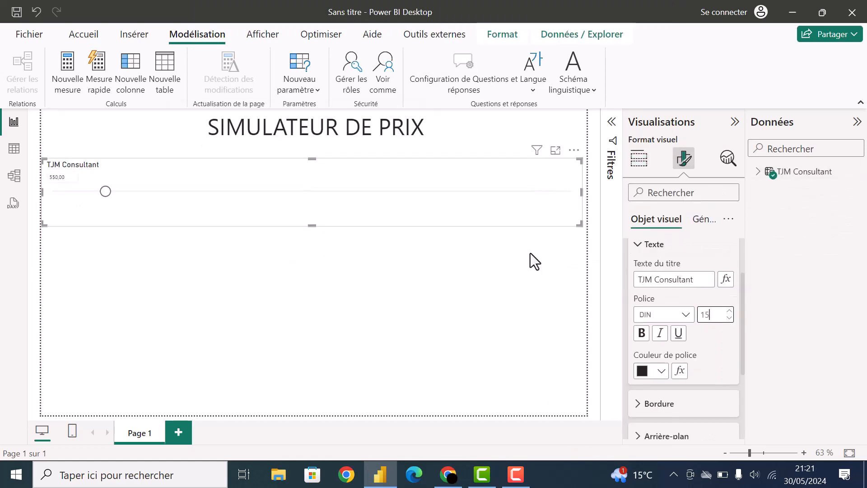
Set the font size of the slicer's displayed value to 15.
left_click(652, 307)
double_click(713, 372)
type("15")
left_click(639, 166)
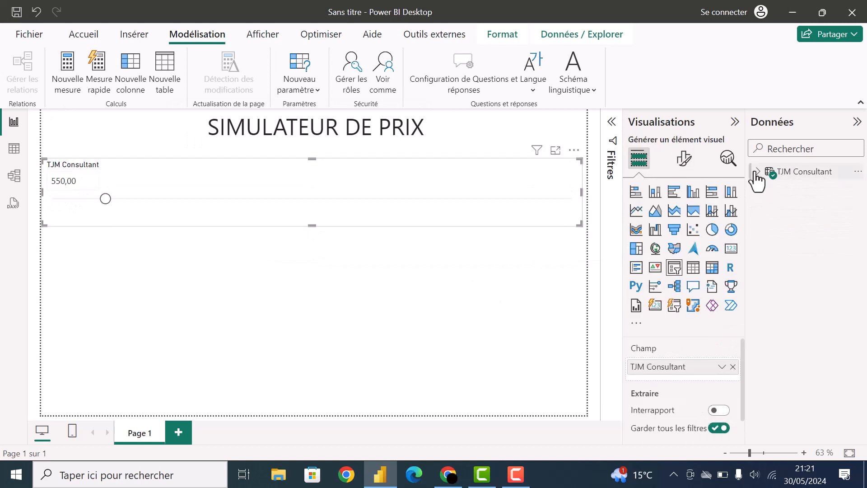
Format the TJM Consultant column as euro currency (Devise) with 0 decimals and review its generated values in the table data.
left_click(757, 172)
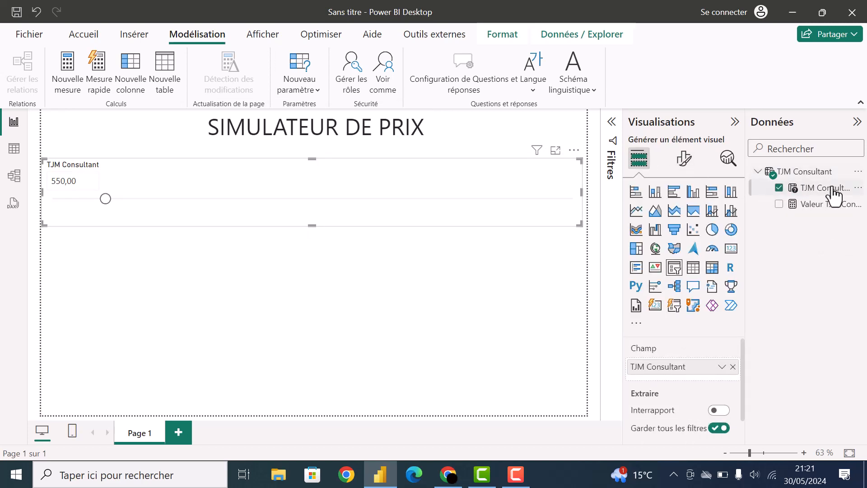
left_click(815, 190)
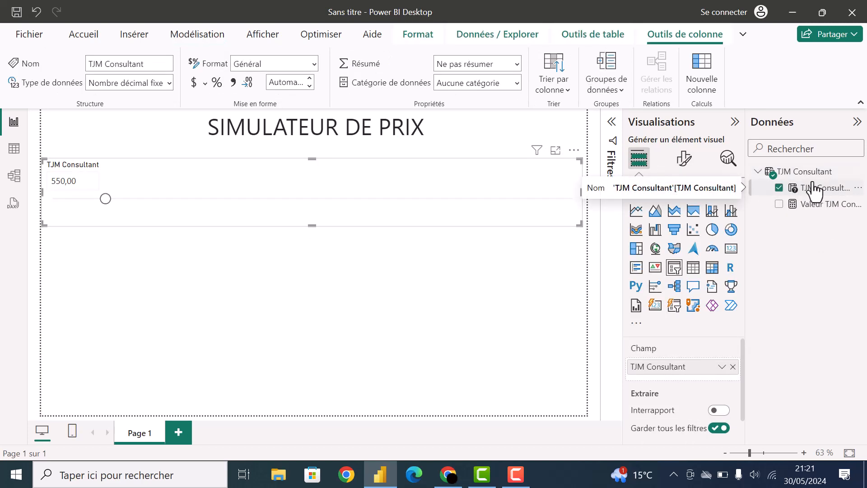
left_click(293, 83)
type("0")
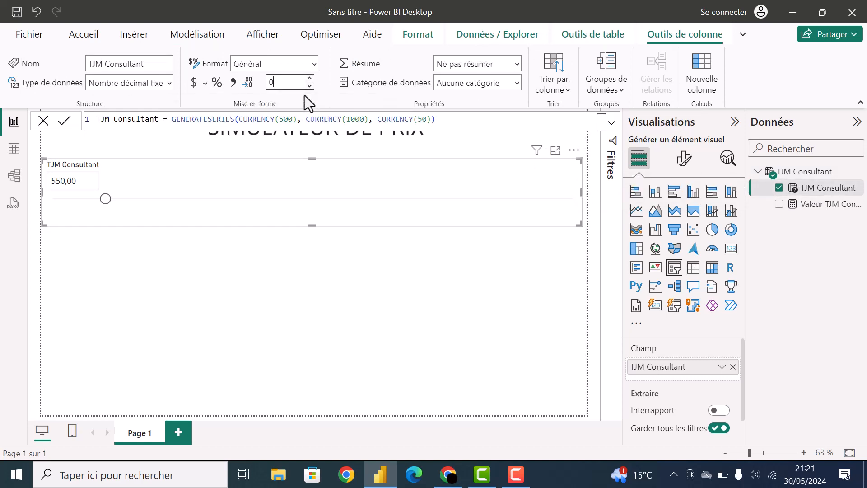
key("Return")
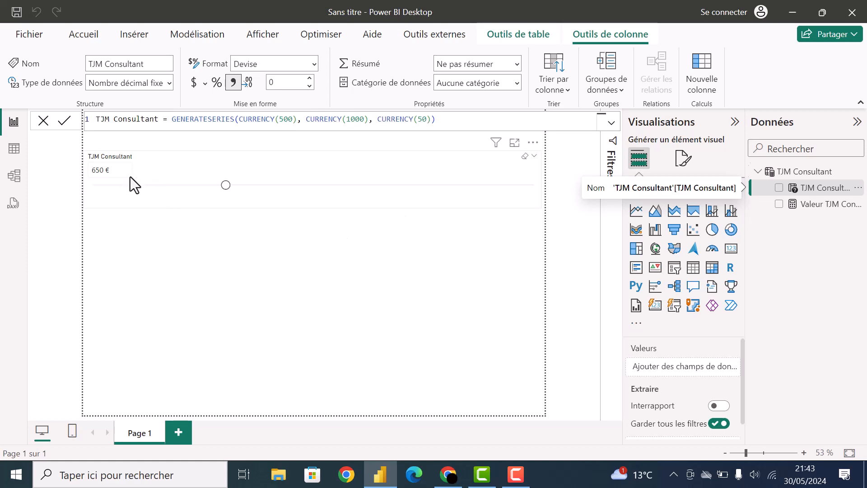
left_click(14, 148)
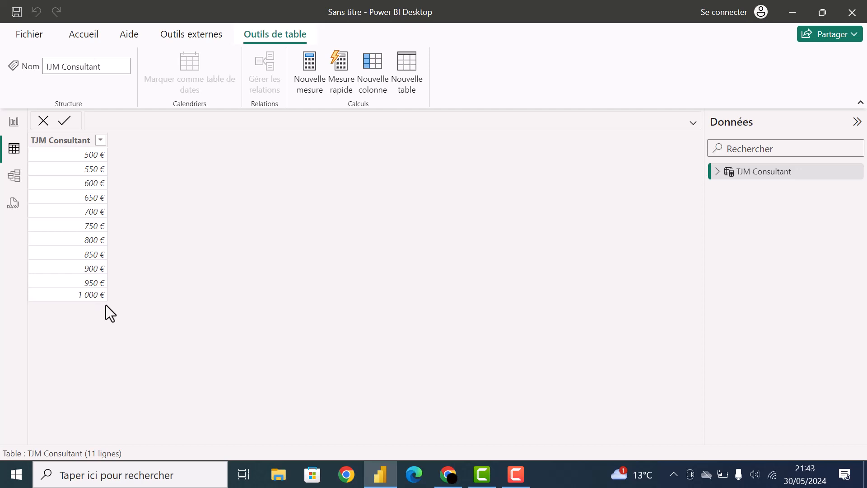
left_click(14, 122)
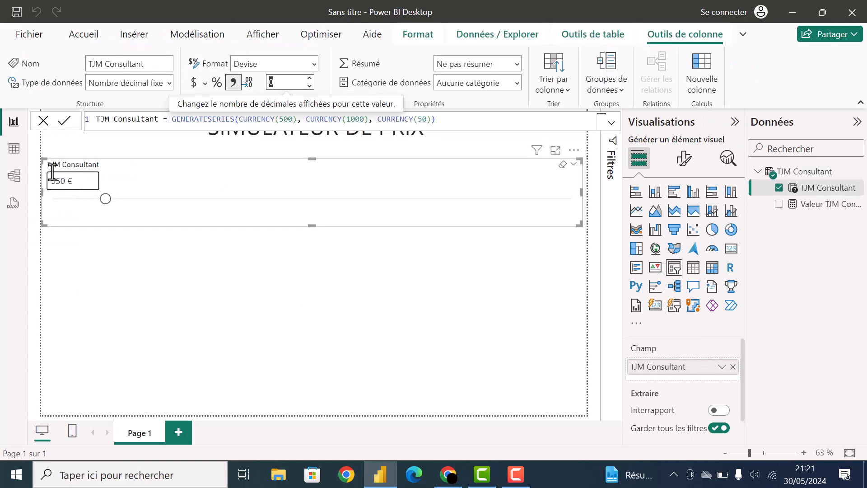
Start a new numeric range parameter and name it "Nombre de jours du projet".
left_click(170, 246)
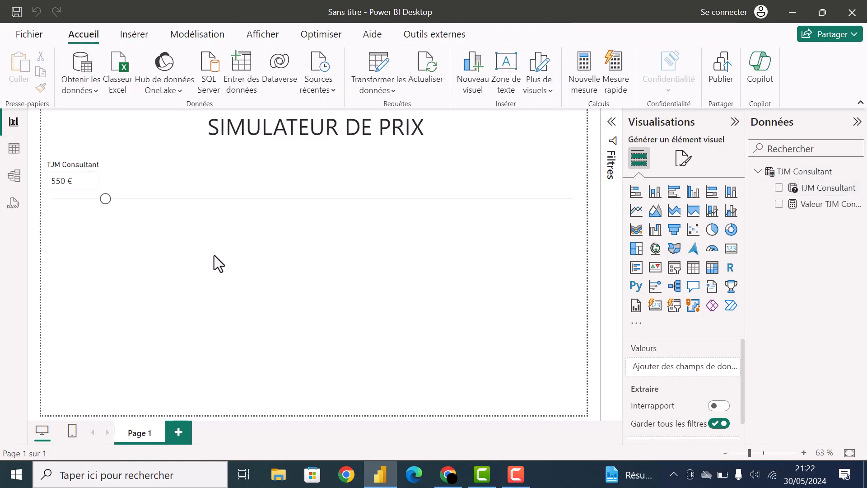
left_click(194, 37)
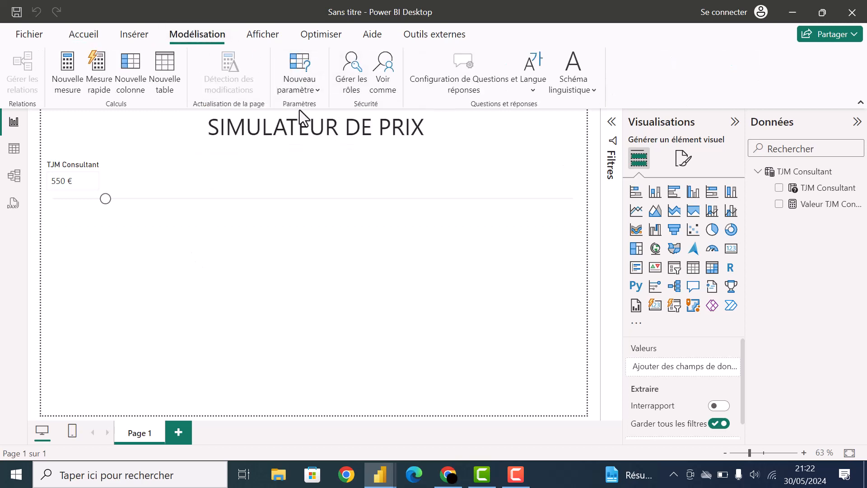
left_click(299, 110)
left_click_drag(272, 158, 157, 158)
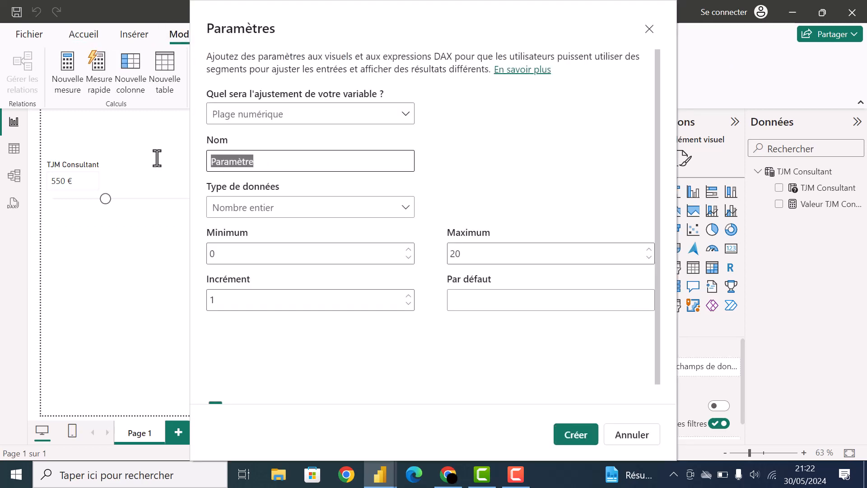
type("Nombre d")
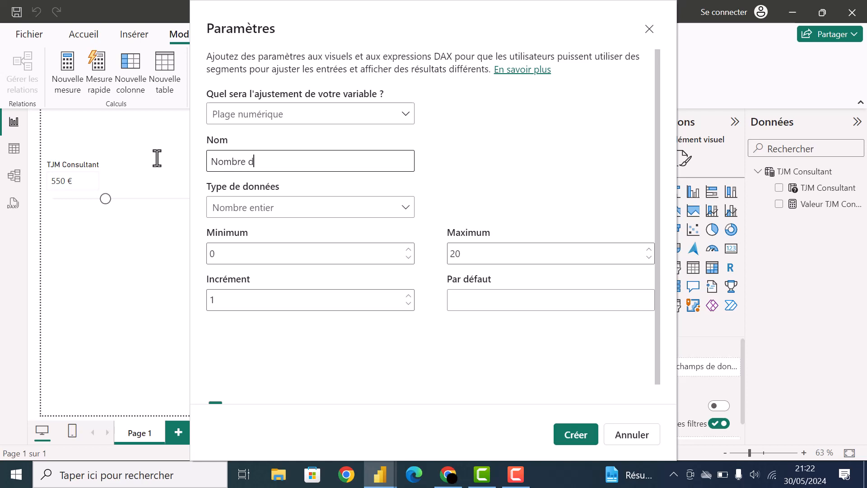
type("e jours du projet")
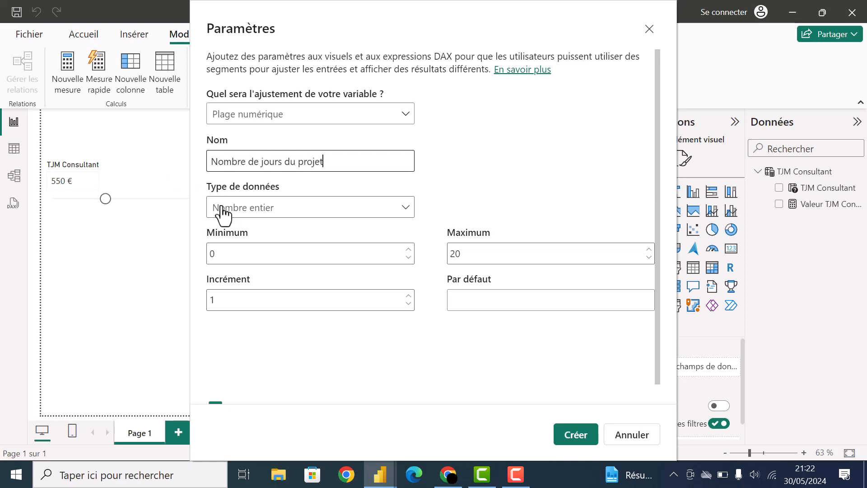
Define the parameter as a whole number (Nombre entier) with minimum 1, maximum 100 and default 1, and create it with a slicer.
left_click(222, 212)
left_click(224, 226)
left_click(253, 252)
key("BackSpace")
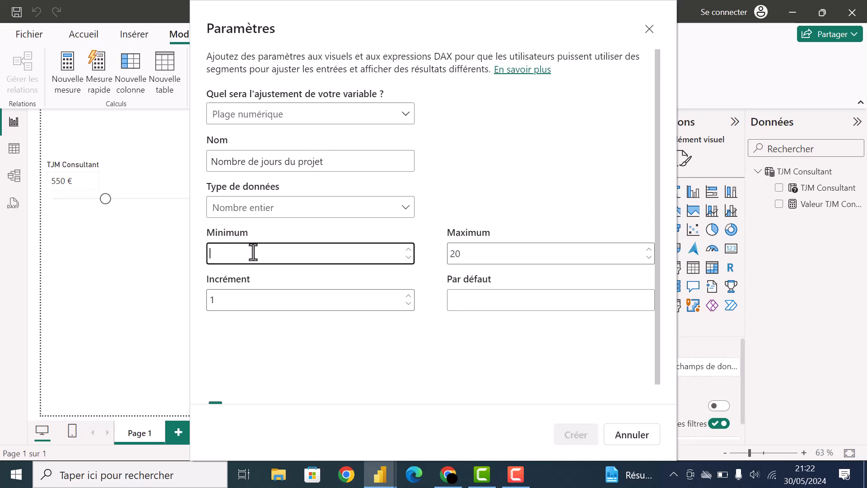
type("1")
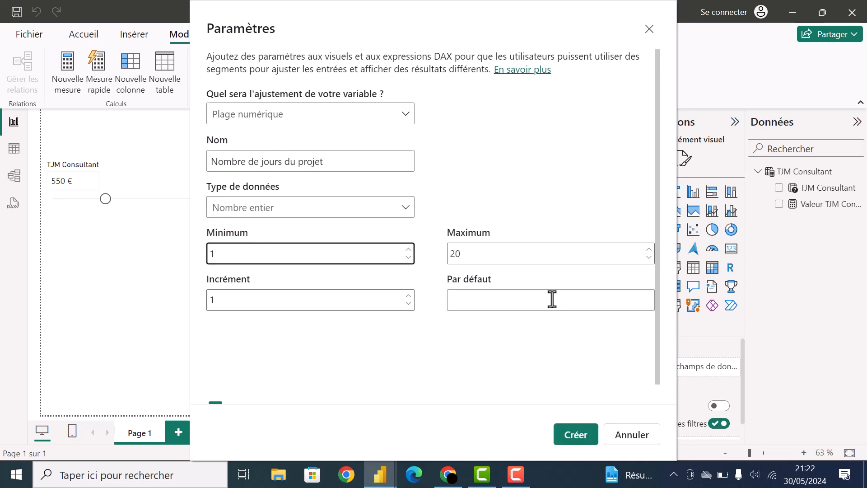
key("Tab")
type("100")
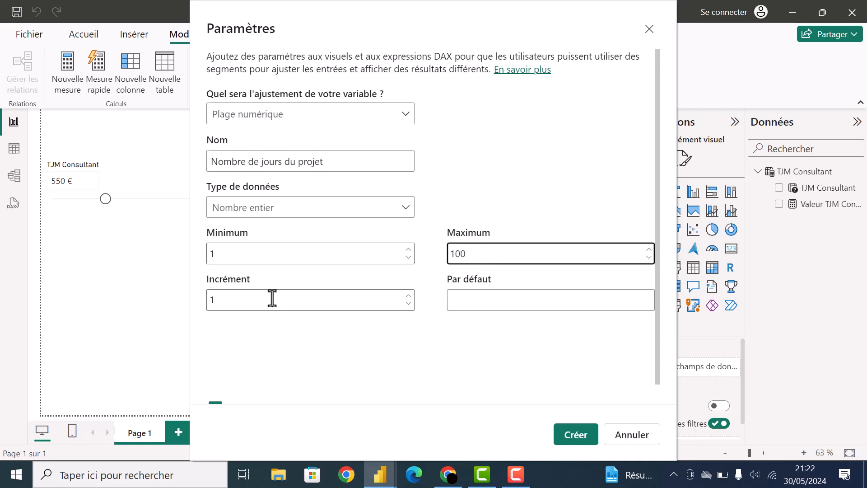
left_click(462, 304)
type("1")
scroll(314, 392, "down", 1)
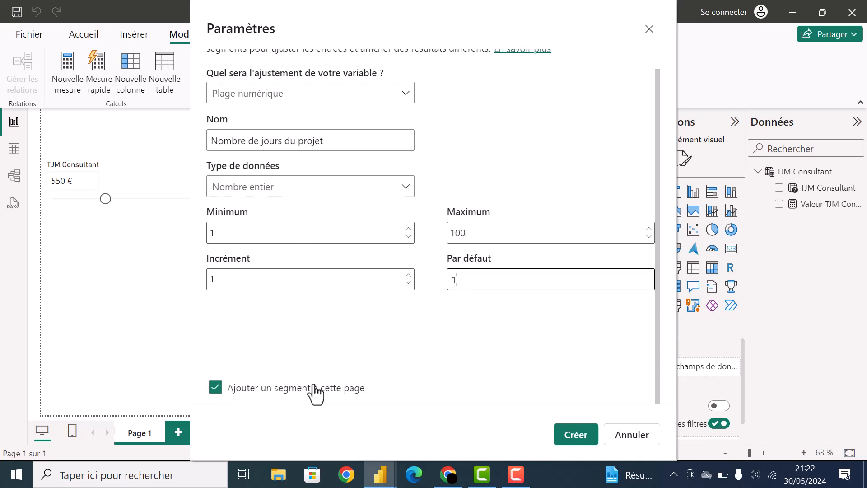
left_click(576, 434)
Fit the Nombre de jours du projet slicer below the TJM Consultant slicer and set its title and value font sizes to 15.
left_click_drag(323, 295, 323, 270)
left_click(683, 158)
left_click(671, 279)
double_click(708, 381)
type("15")
left_click(671, 279)
left_click(652, 307)
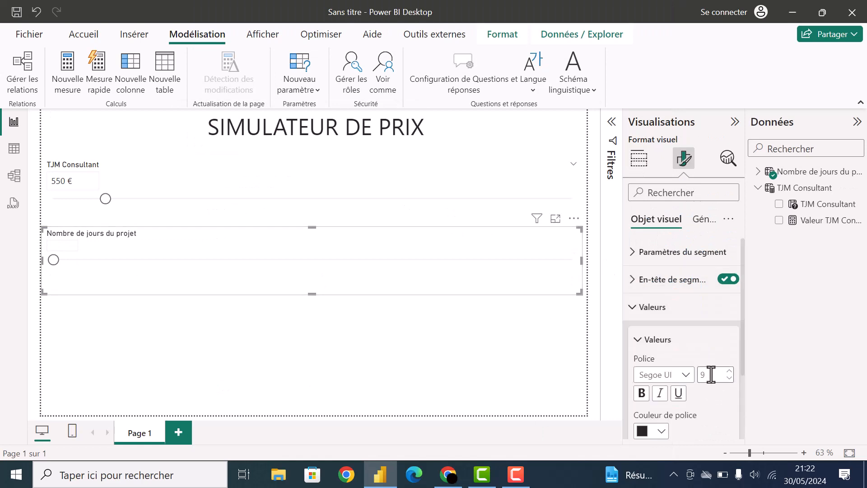
left_click(149, 293)
Start another numeric range parameter named "Discount" with the decimal number data type (Nombre décimal).
left_click(297, 83)
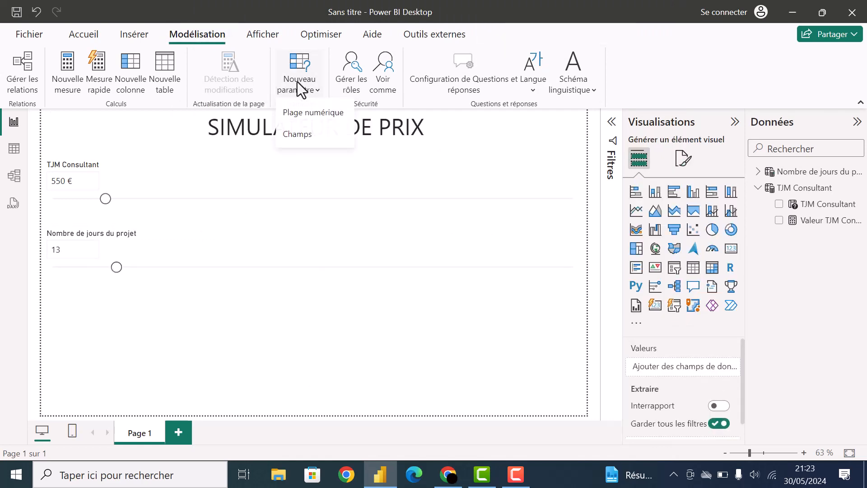
left_click(312, 114)
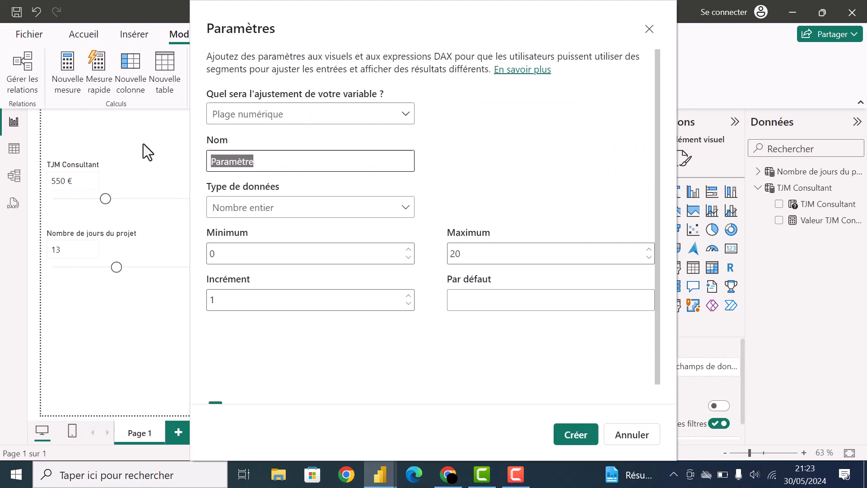
type("Discoun")
type("t")
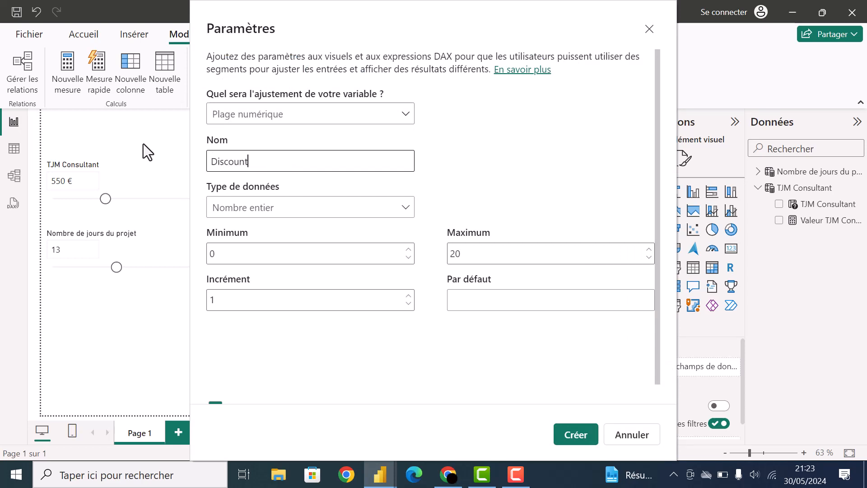
left_click(221, 208)
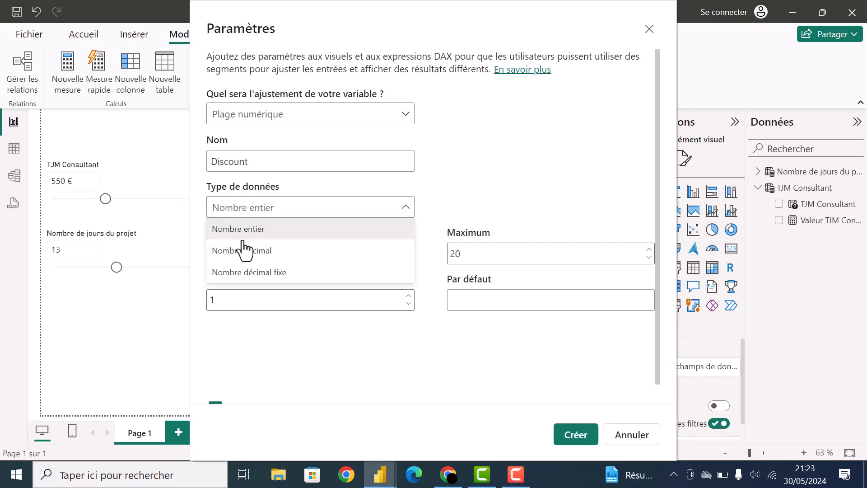
left_click(231, 252)
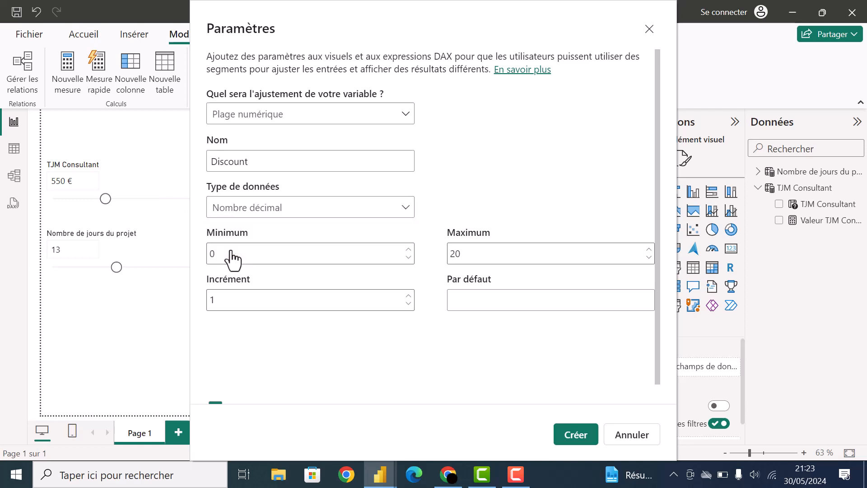
Set the Discount parameter's maximum to 1, increment to 0,01 and default to 0, and create it with a slicer.
left_click_drag(471, 253, 452, 253)
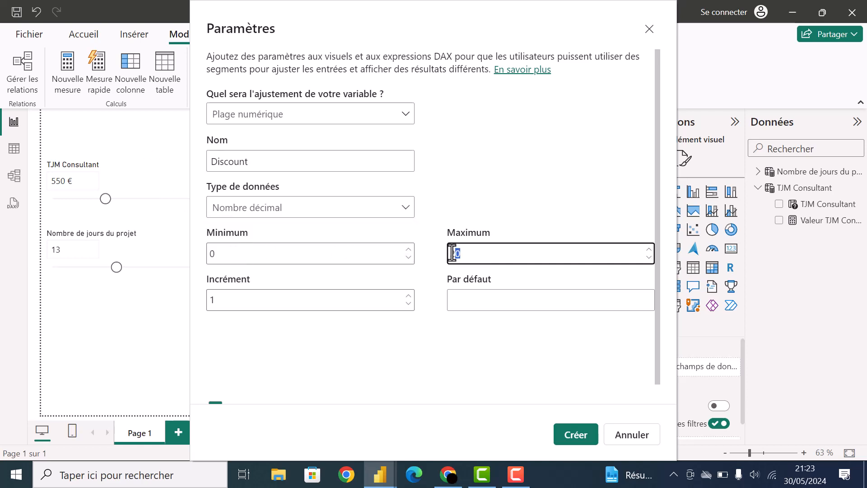
key("BackSpace")
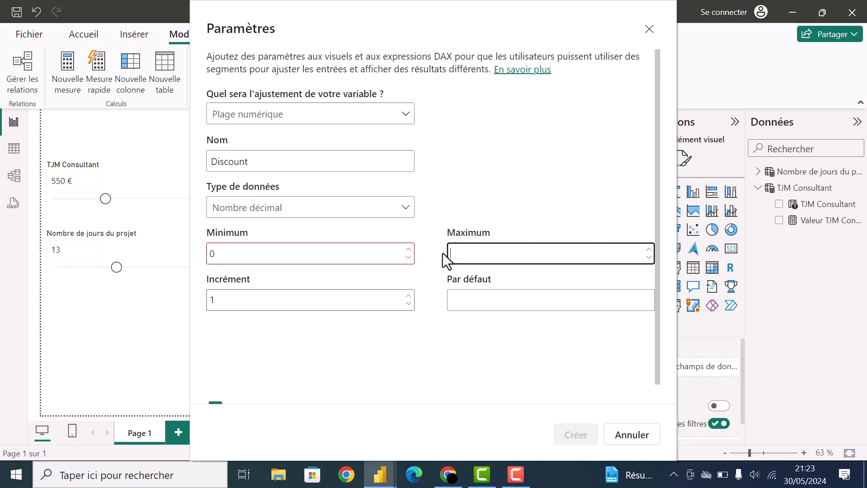
type("1")
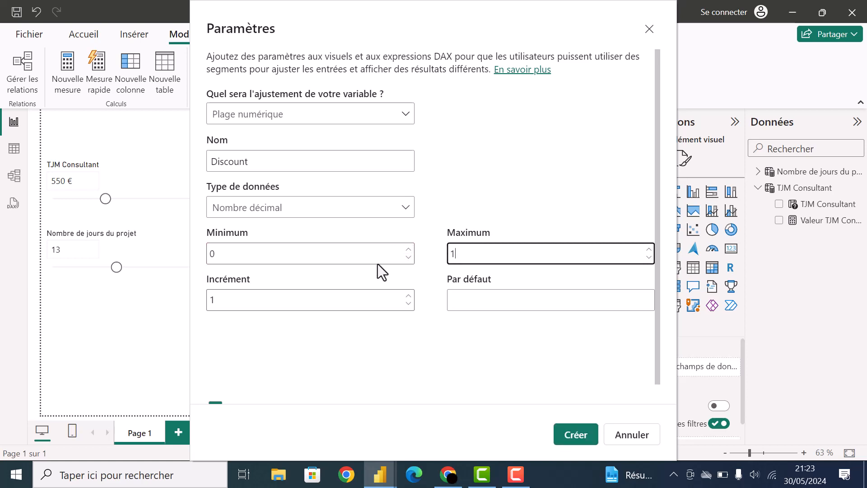
left_click(288, 302)
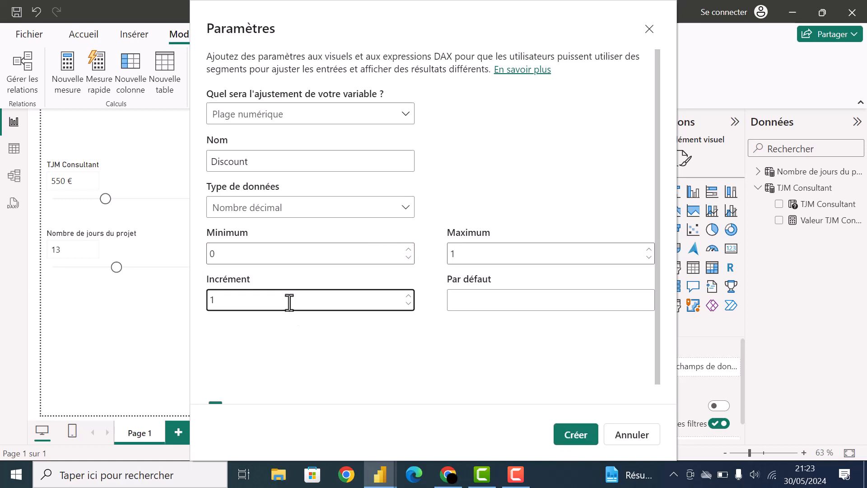
key("BackSpace")
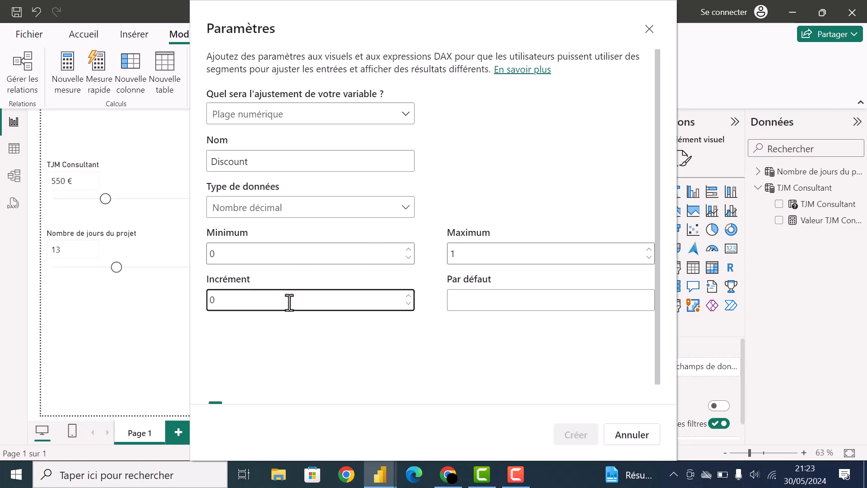
type("0,01")
left_click(534, 302)
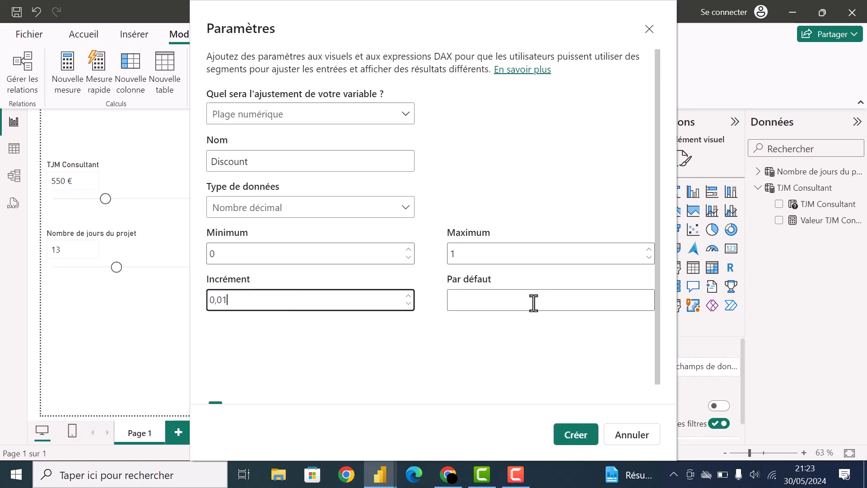
type("0")
scroll(442, 332, "down", 1)
left_click(576, 434)
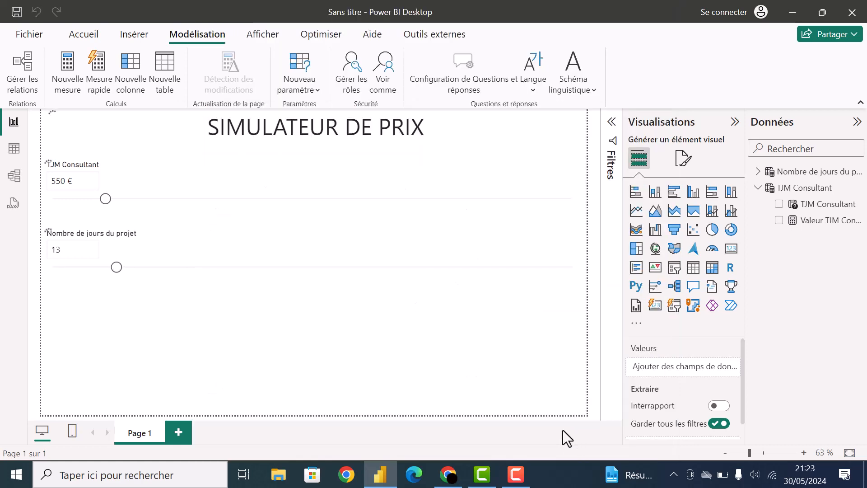
Move the Discount slicer's slider to 0,05 and set its title and value font sizes to 15.
left_click_drag(54, 325, 74, 324)
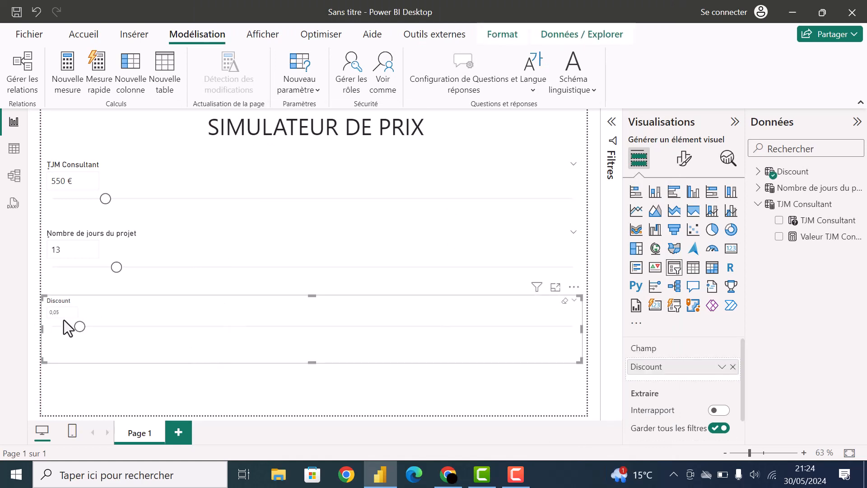
left_click(683, 158)
left_click(712, 381)
key("BackSpace")
type("5")
left_click(672, 279)
left_click(653, 307)
left_click(718, 375)
key("BackSpace")
type("5")
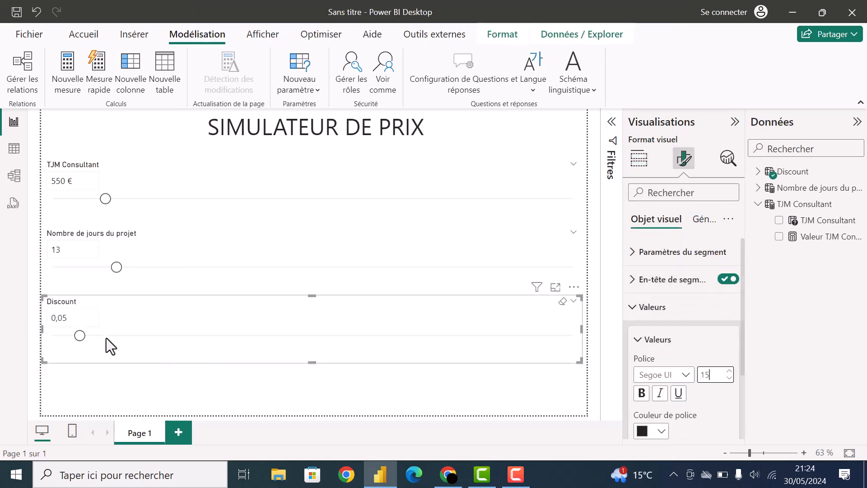
Format the Discount column as a percentage (Pourcentage) with 0 decimals.
left_click(758, 171)
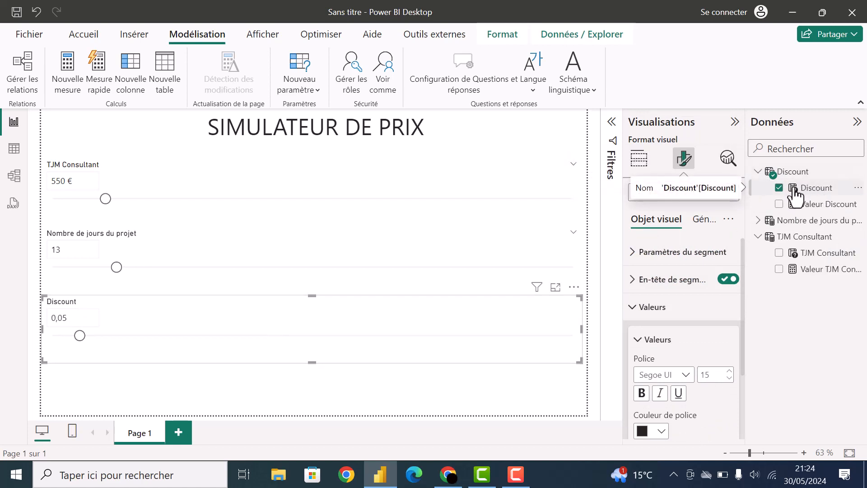
left_click(816, 189)
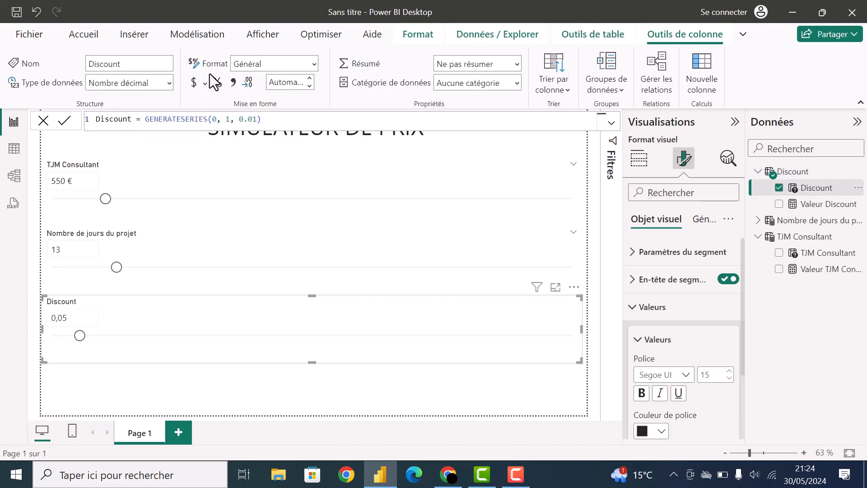
left_click(218, 83)
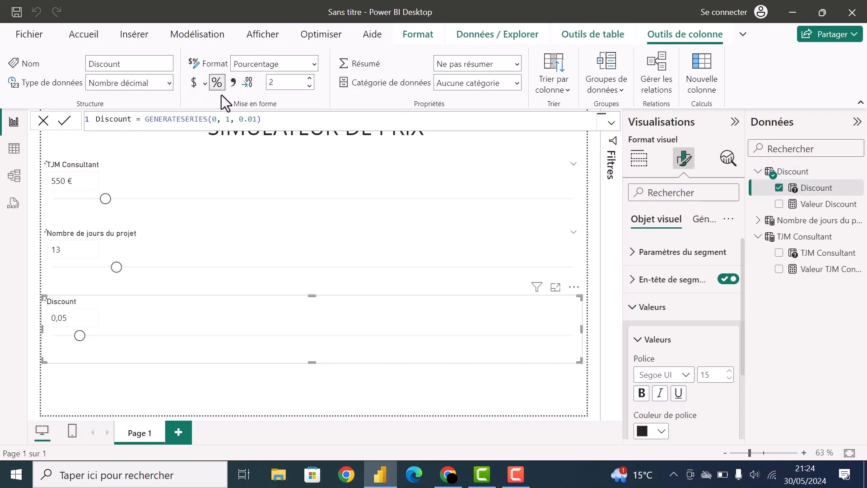
left_click(277, 84)
type("0")
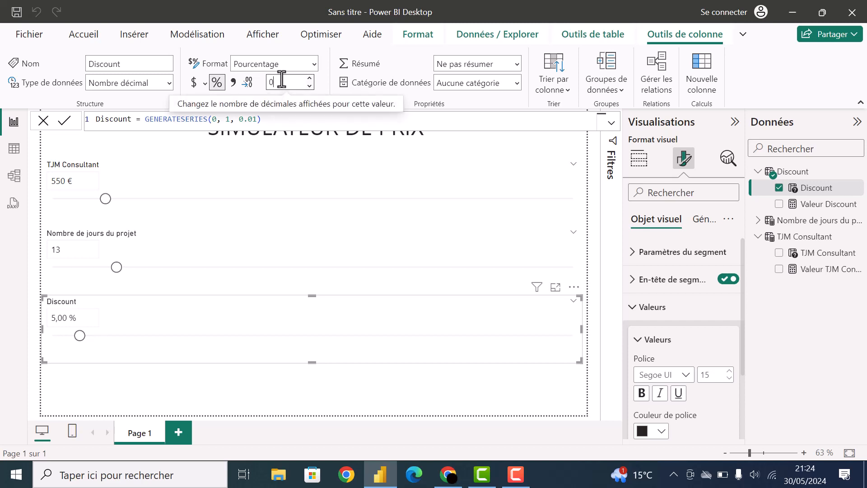
key("BackSpace")
type("2")
key("BackSpace")
type("0")
key("Return")
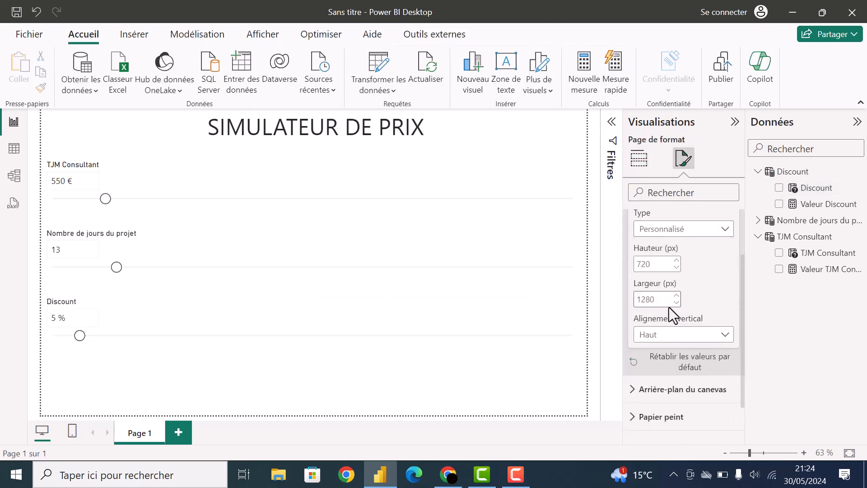
Increase the report page's height and load a manually entered empty table named "Mesures".
double_click(661, 263)
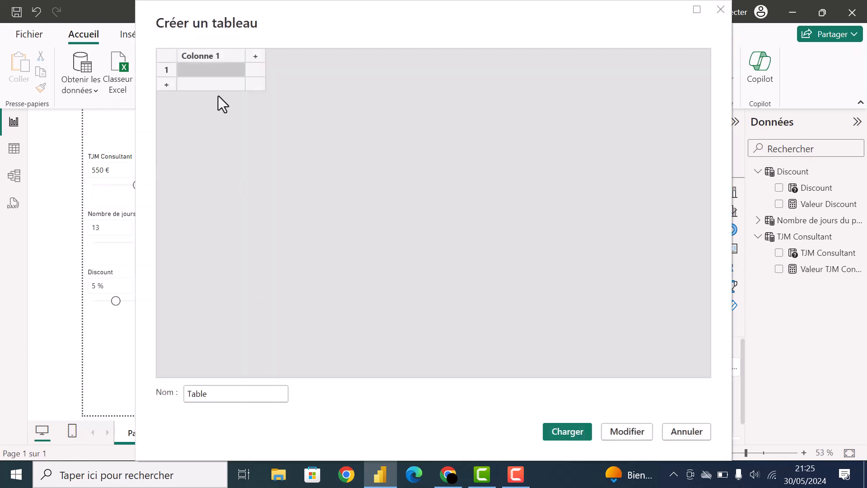
left_click_drag(235, 393, 147, 402)
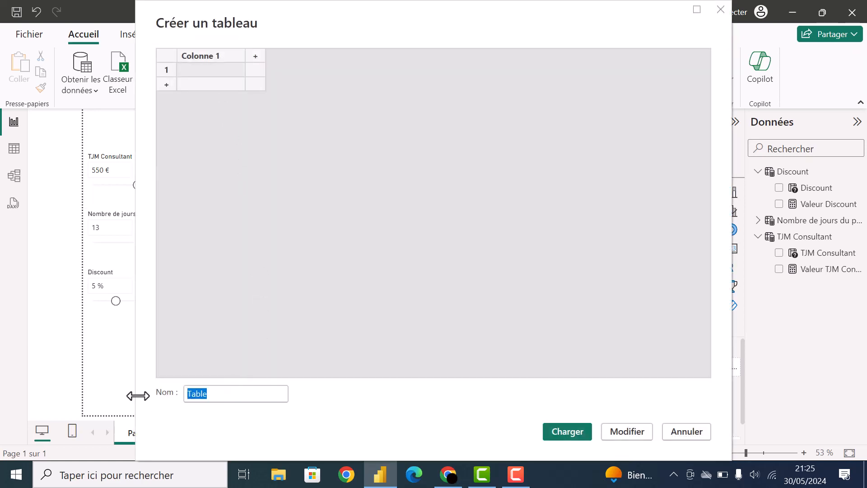
type("Mesures")
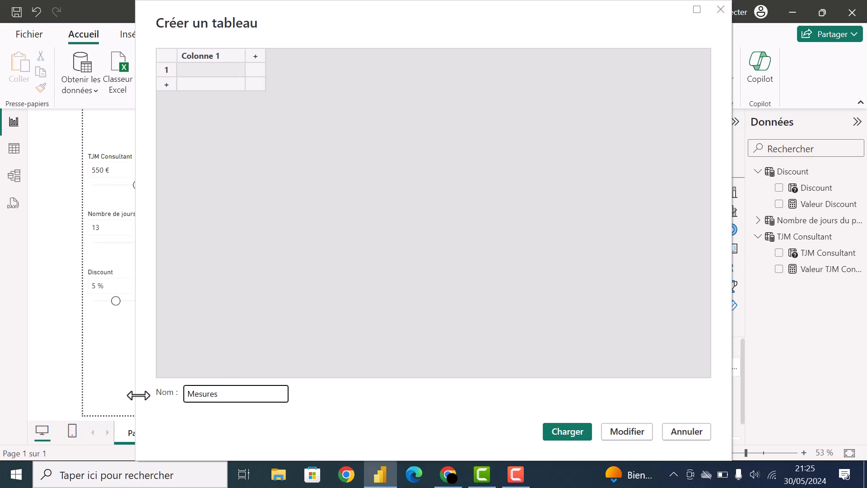
key("Return")
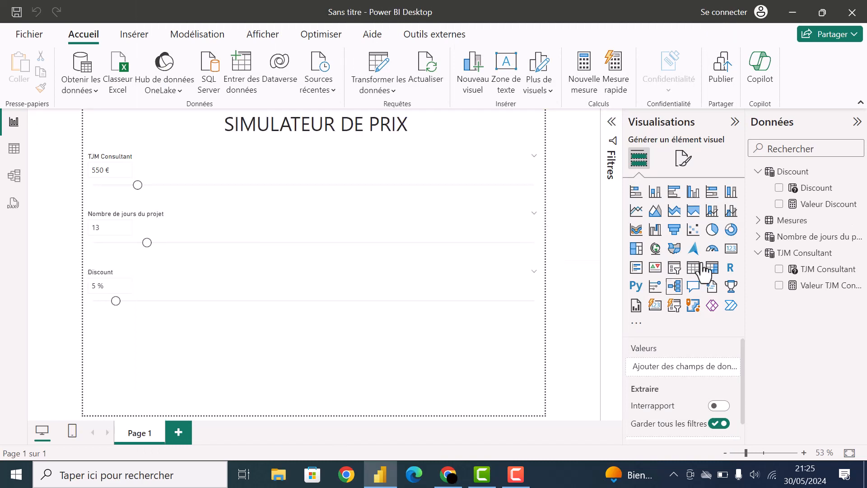
Create a new measure in the Mesures table and name it "Prix Final".
left_click(758, 171)
left_click(758, 187)
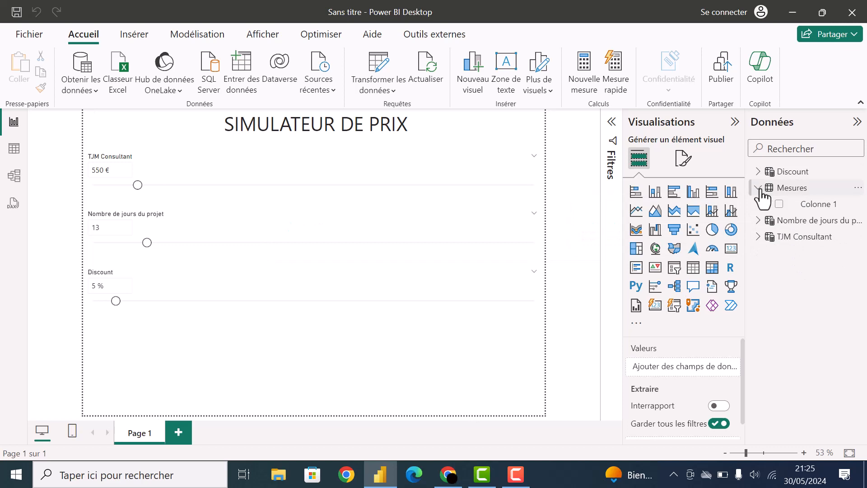
right_click(788, 188)
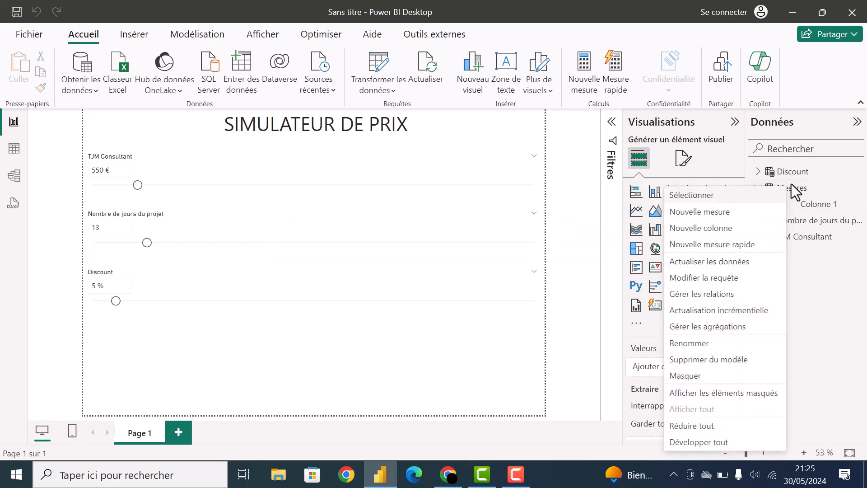
left_click(714, 217)
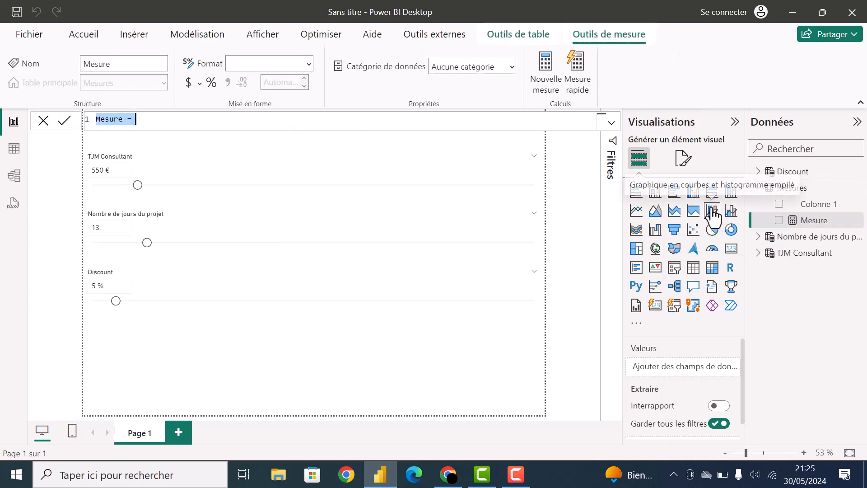
double_click(120, 119)
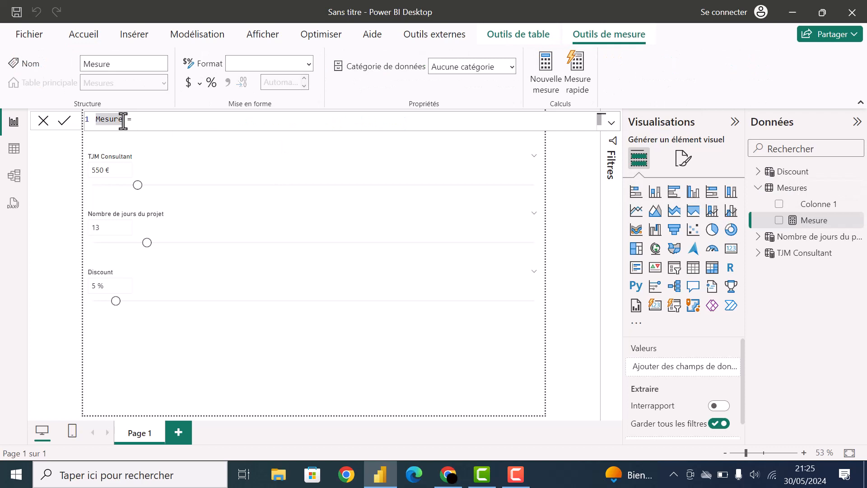
double_click(120, 120)
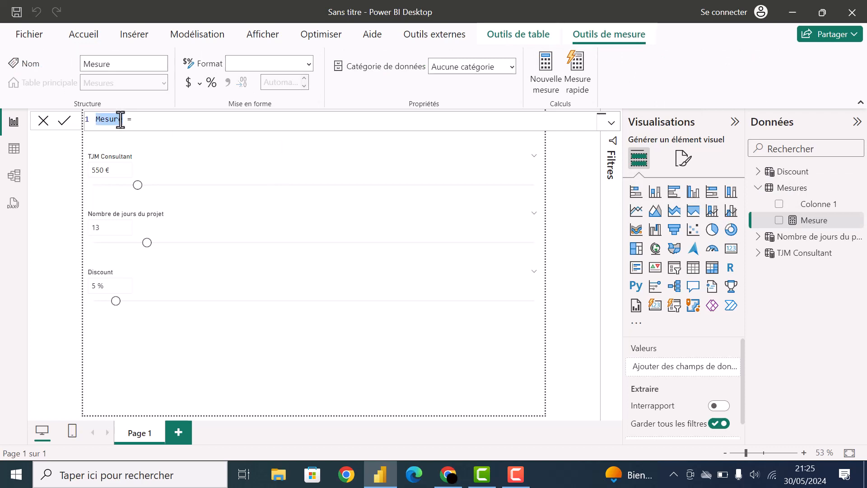
type("Prix Final")
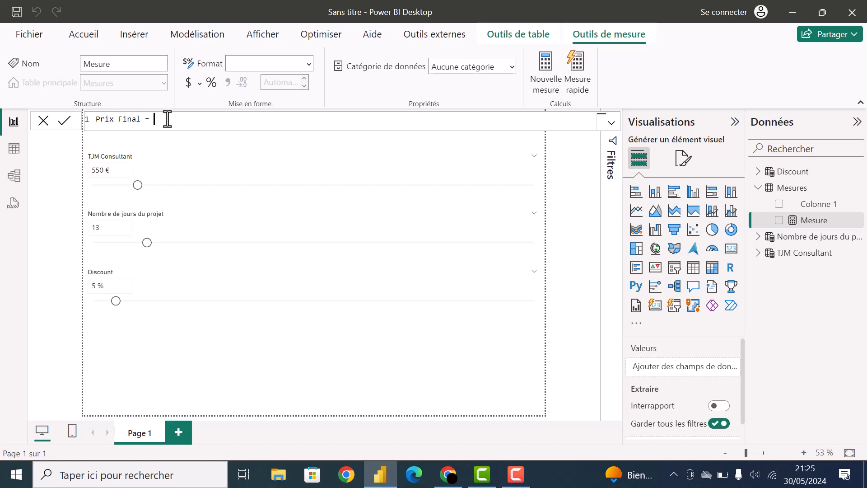
Declare the variable TJMConsultant as [Valeur TJM Consultant] on a new line of the Prix Final formula.
key("shift+Return")
type("VA")
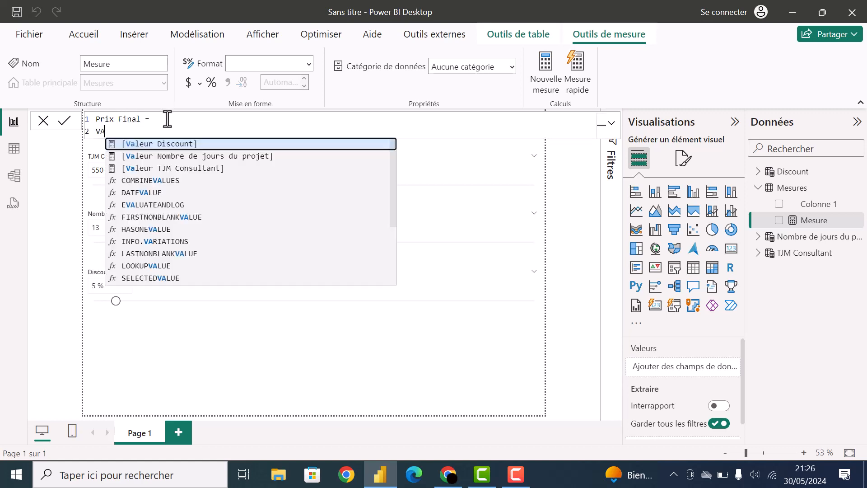
type("R TJMConsultant")
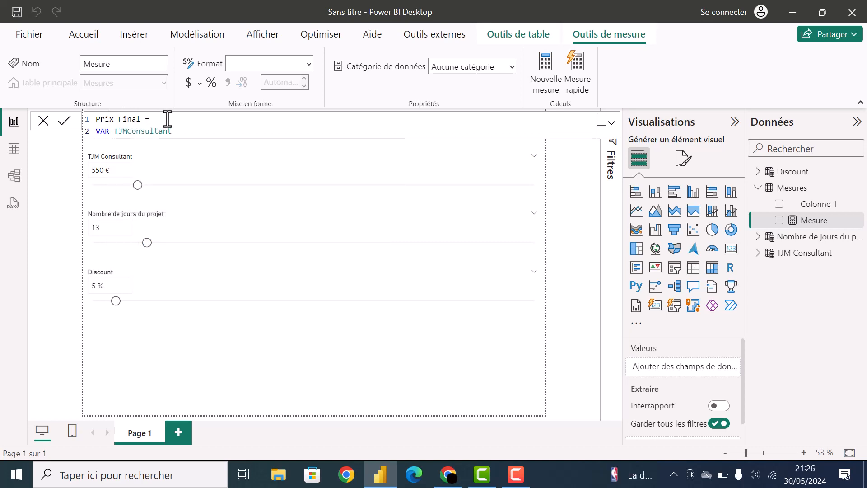
type(" = val")
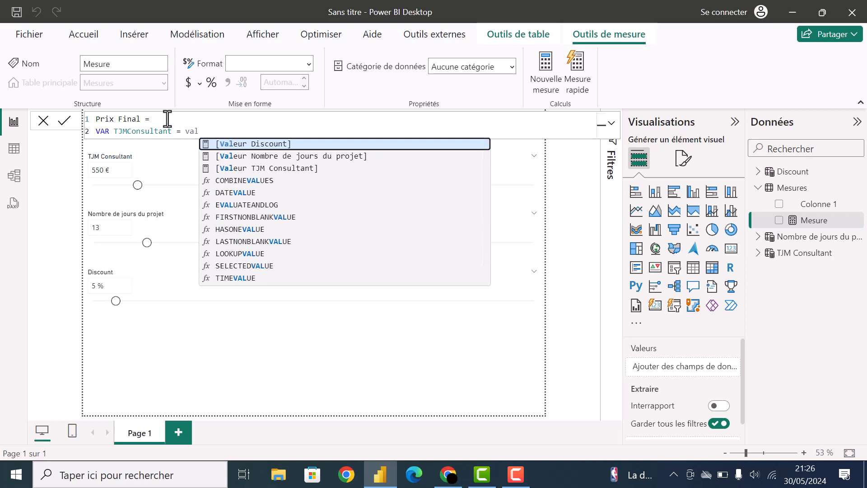
key("Down")
key("Down")
key("Tab")
Declare the variables NBJours as [Valeur Nombre de jours du projet] and DiscountPourcentage as [Valeur Discount] on separate lines.
key("shift+Return")
type("VAR ")
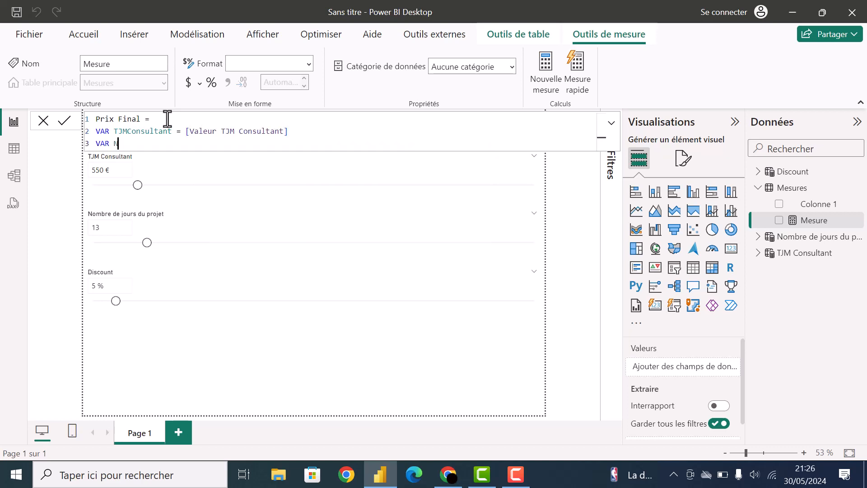
type("NBJours = valeu")
key("Down")
key("Tab")
key("shift+Return")
type("VAR DiscountPourcent")
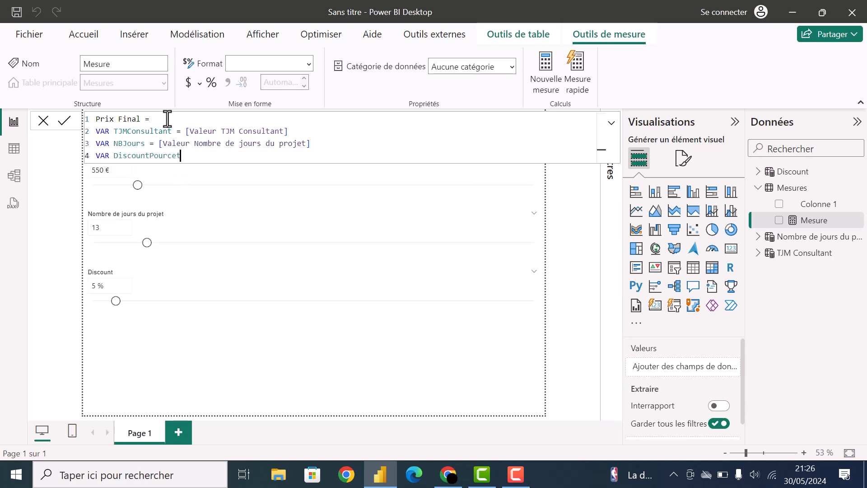
type("age = [Valeur Discount]")
Leave a blank line and declare the variable ResultatFinal, starting its expression with (TJMConsultant*NBJours).
key("shift+Return")
key("shift+Return")
type("VAR ResultatFinal =")
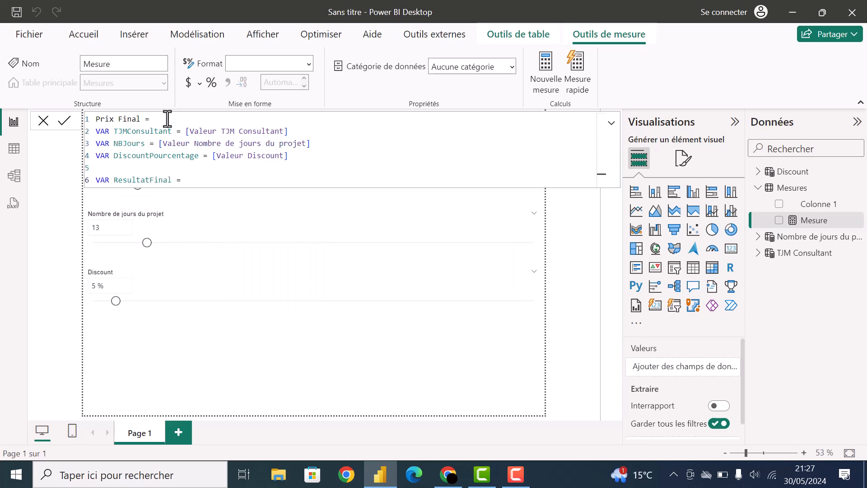
key("shift+Return")
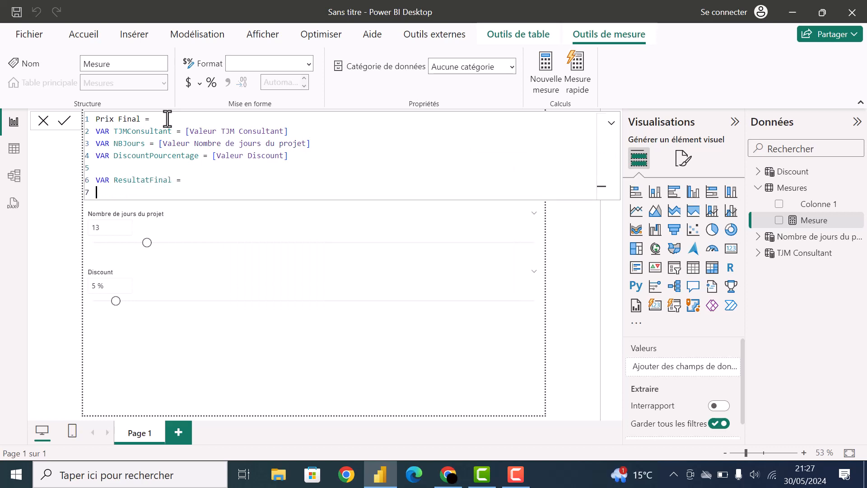
type("(TJM")
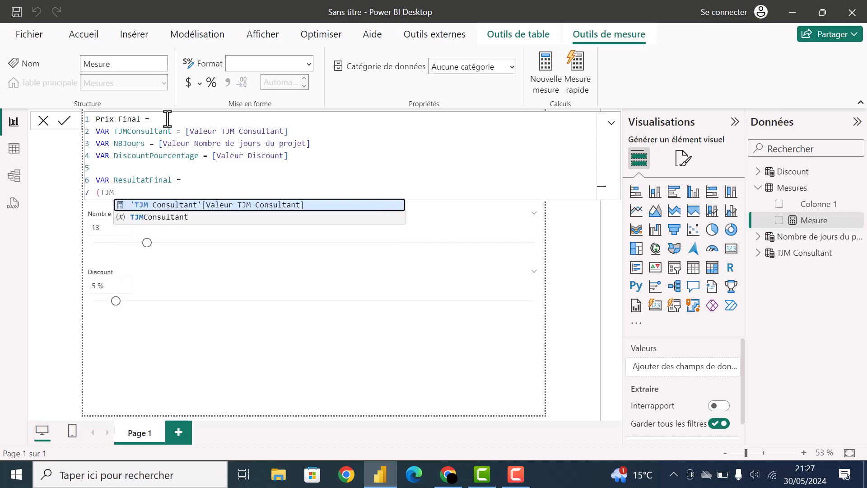
key("Down")
key("Tab")
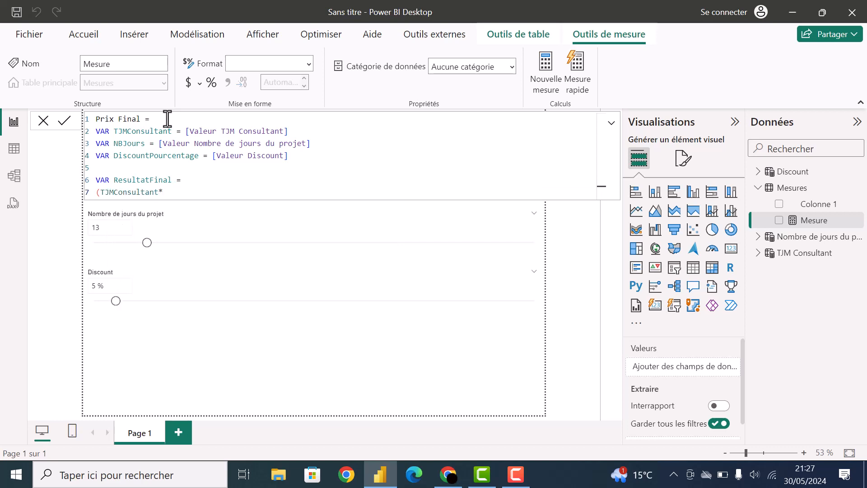
type("*NBJ")
key("Tab")
type(")")
Multiply the ResultatFinal expression by (1-DiscountPourcentage), with the operator and factor on separate lines.
key("shift+Return")
type("*")
key("shift+Return")
type("(")
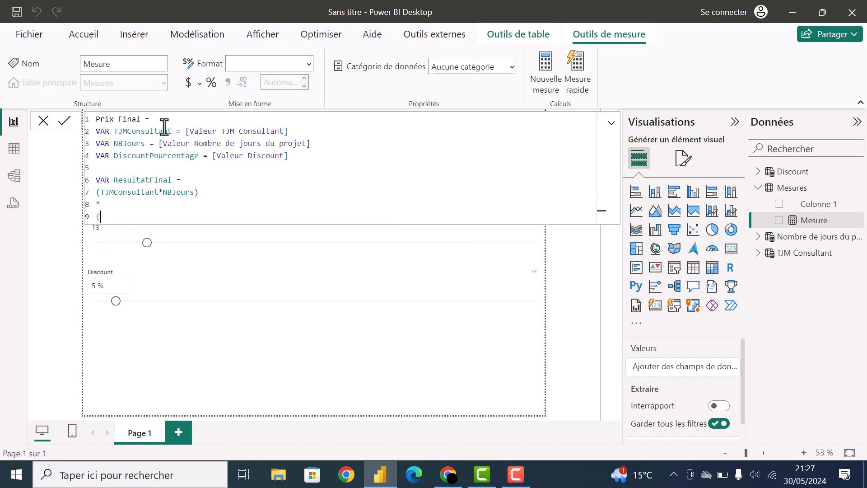
type("1-Disc")
key("Tab")
type(")")
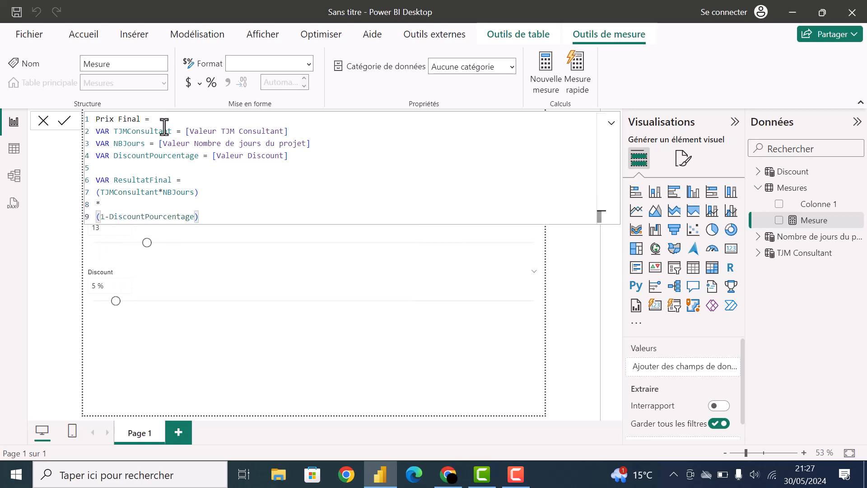
End the formula with RETURN ResultatFinal after a blank line and commit the Prix Final measure.
key("shift+Return")
key("shift+Return")
type("RETURN R")
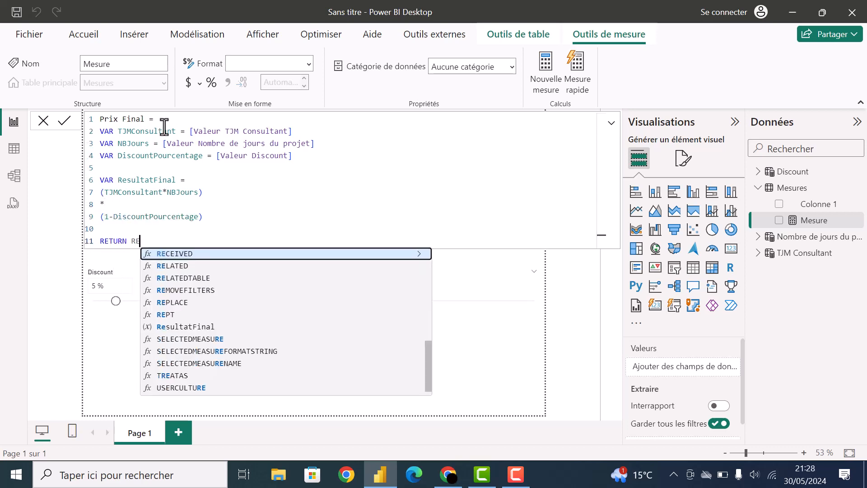
type("esul")
key("Tab")
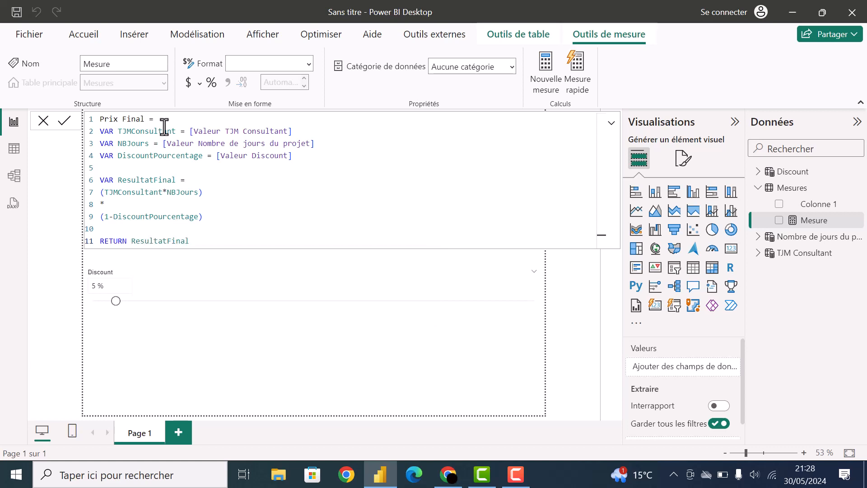
key("Return")
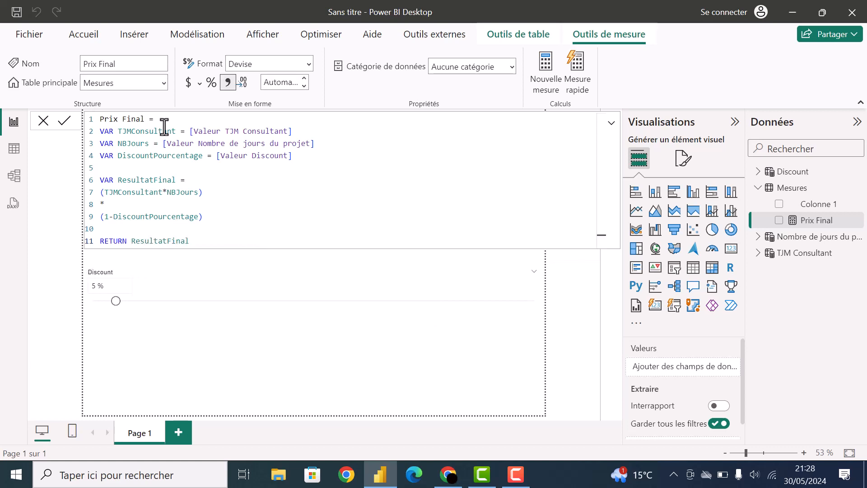
left_click(141, 349)
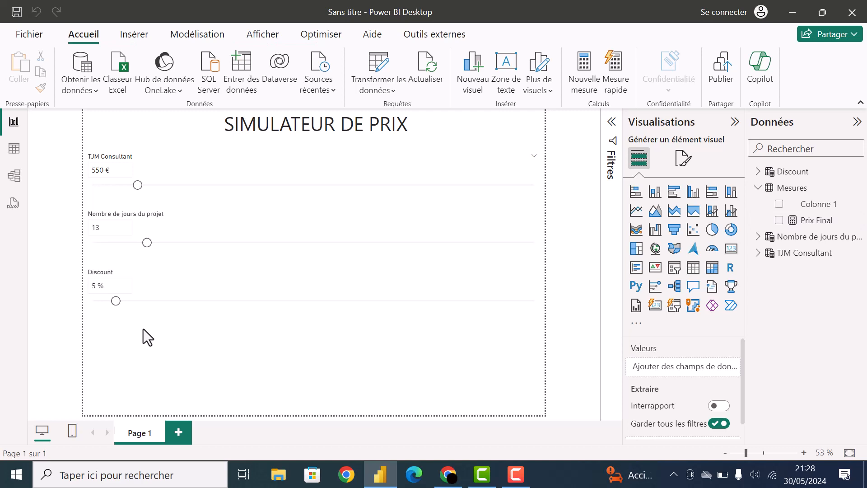
Delete the Colonne 1 column from the Mesures table.
left_click(812, 204)
key("Delete")
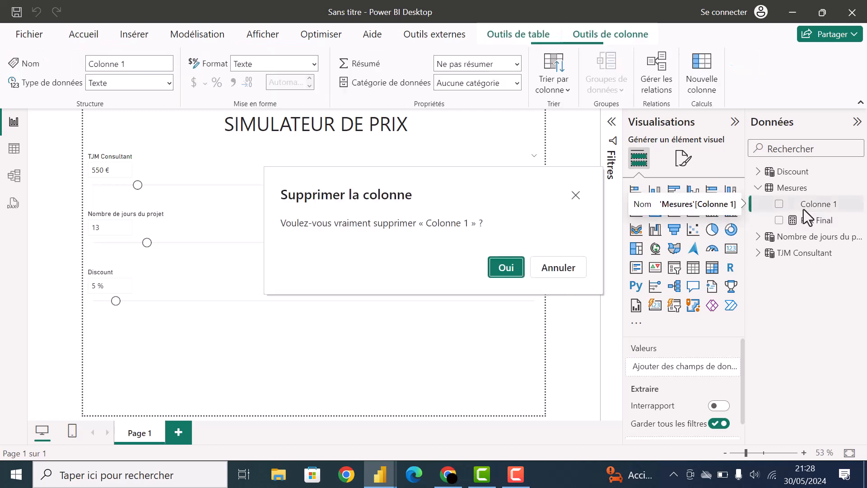
left_click(503, 266)
Add a card showing Prix Final and resize it to fill the right-hand part of the page below the Discount slicer.
left_click(730, 249)
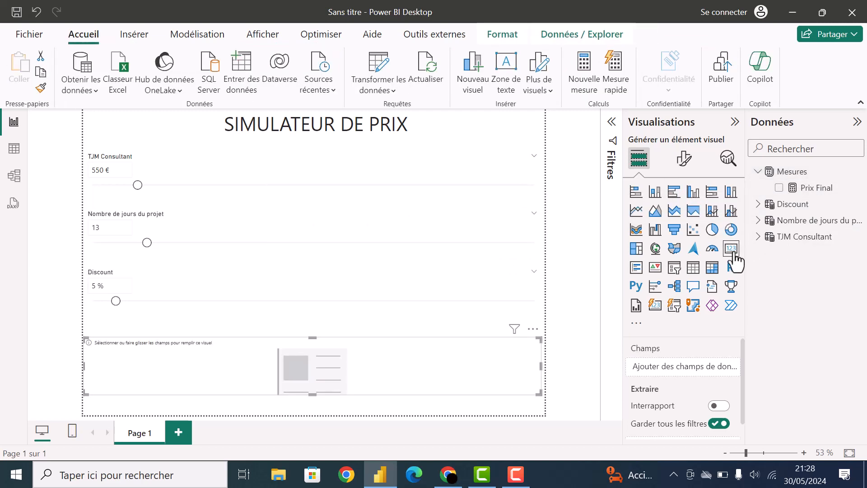
left_click(779, 188)
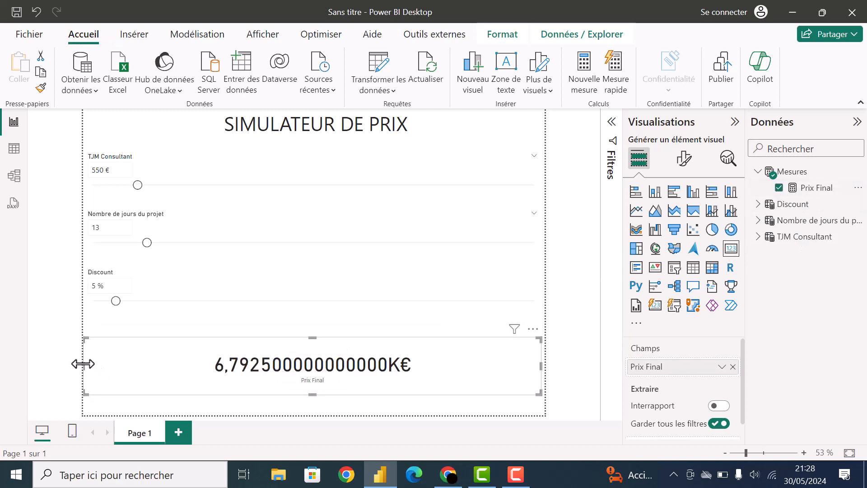
left_click_drag(83, 364, 340, 360)
left_click_drag(438, 395, 439, 413)
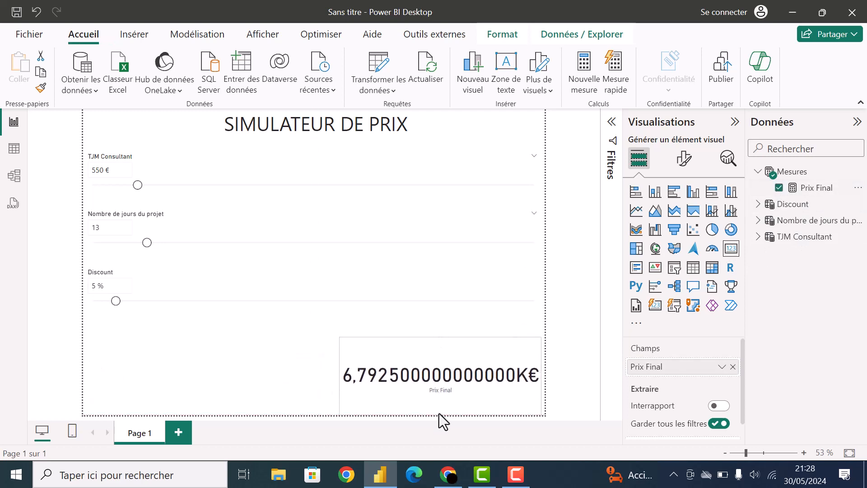
left_click_drag(541, 378, 544, 377)
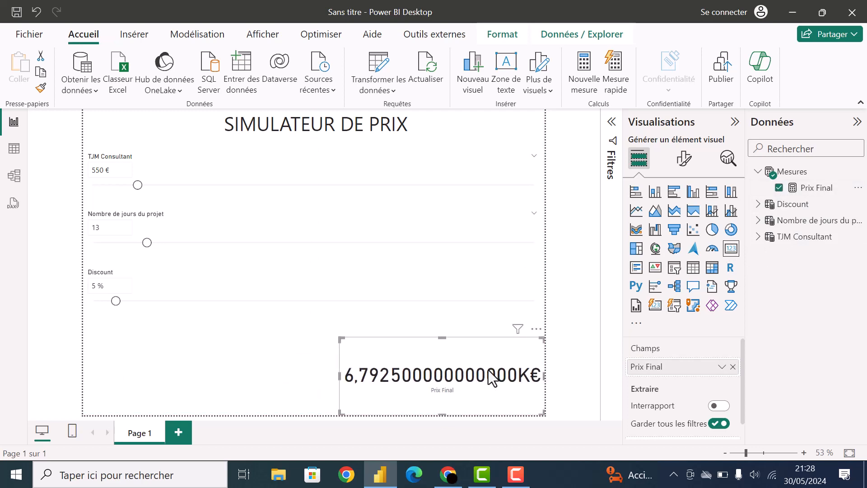
Set the Prix Final measure's number of decimals to 0.
left_click(808, 188)
left_click(271, 84)
type("0")
key("Return")
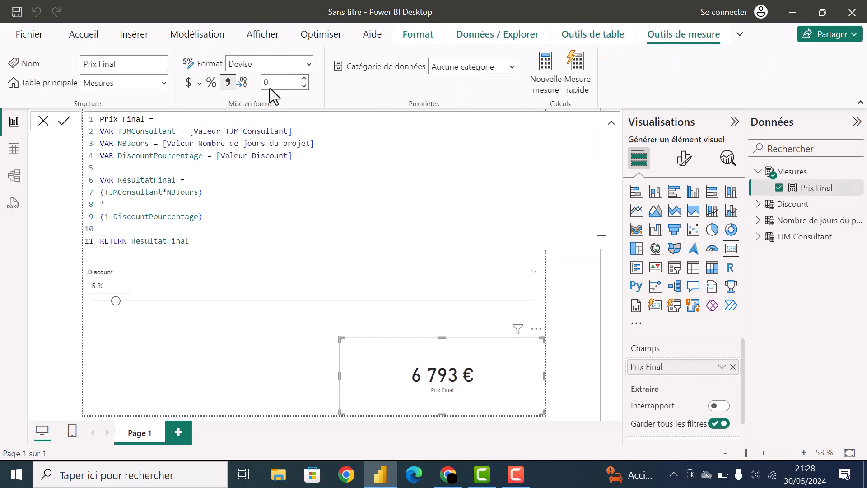
left_click(321, 367)
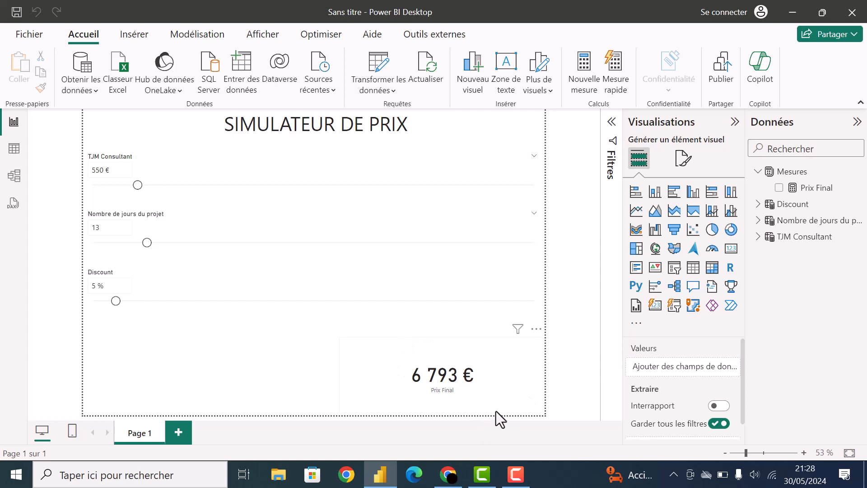
Copy the entire formula of the Prix Final measure.
left_click(802, 188)
left_click(451, 183)
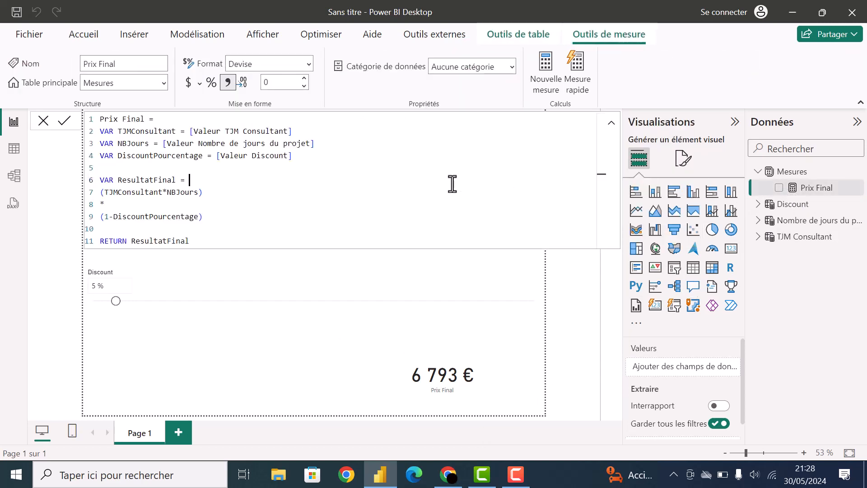
key("ctrl+a")
key("ctrl+c")
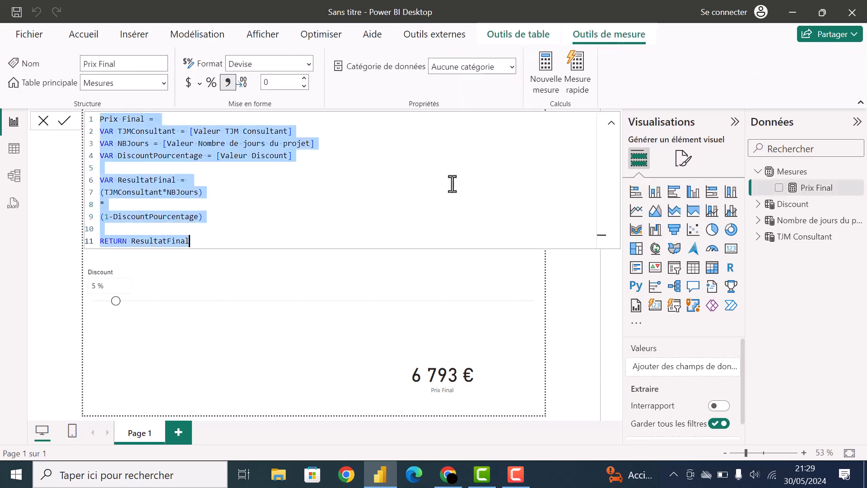
left_click(562, 280)
Create another measure in the Mesures table from the copied formula and change its name to "Prix Avant Discount".
right_click(803, 173)
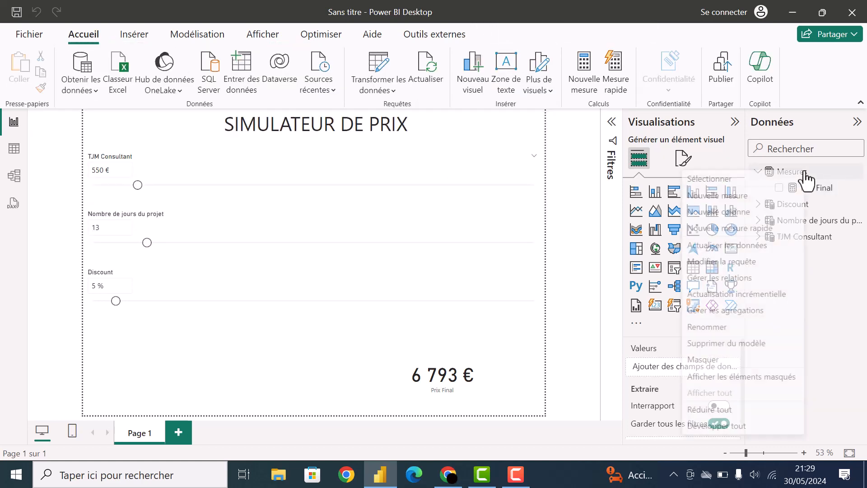
left_click(793, 196)
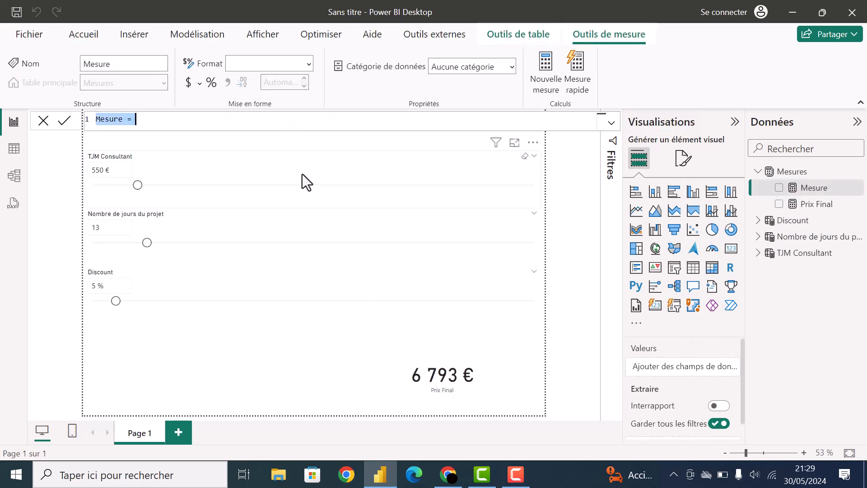
key("ctrl+v")
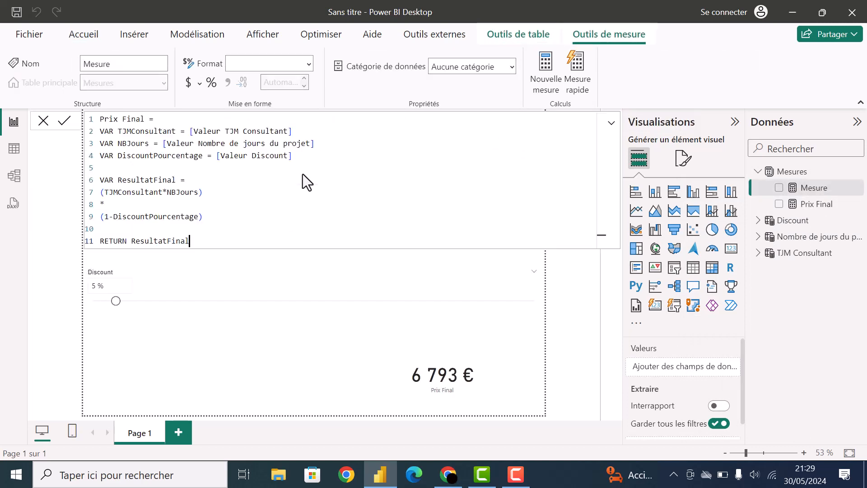
double_click(134, 119)
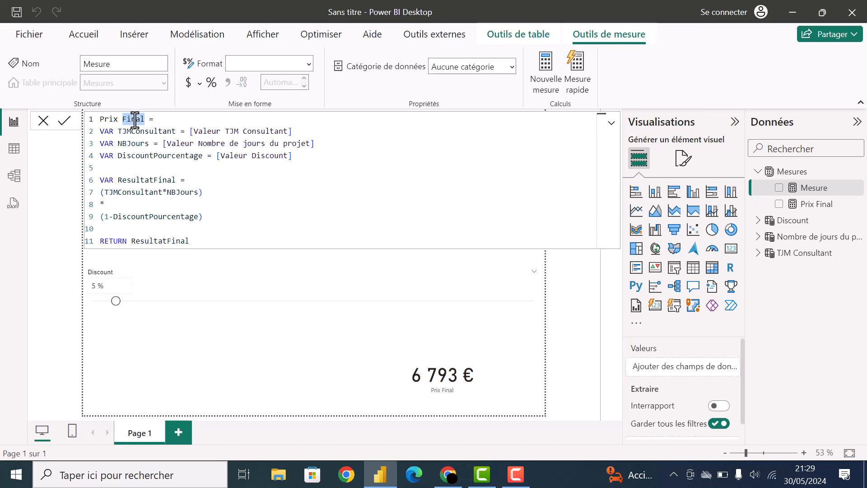
type("Avant")
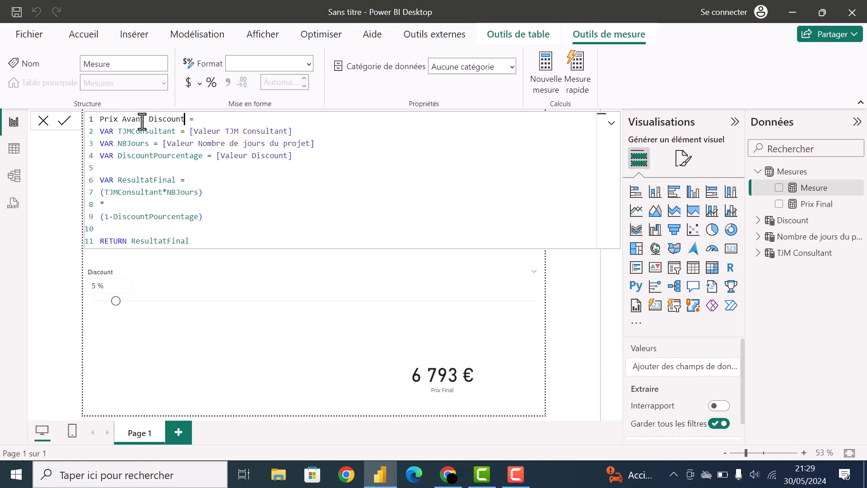
Finish the measure name Prix Avant Discount, remove the multiplication by (1-DiscountPourcentage) from its formula and commit the measure.
type(" Discount")
left_click_drag(210, 221, 213, 199)
key("Delete")
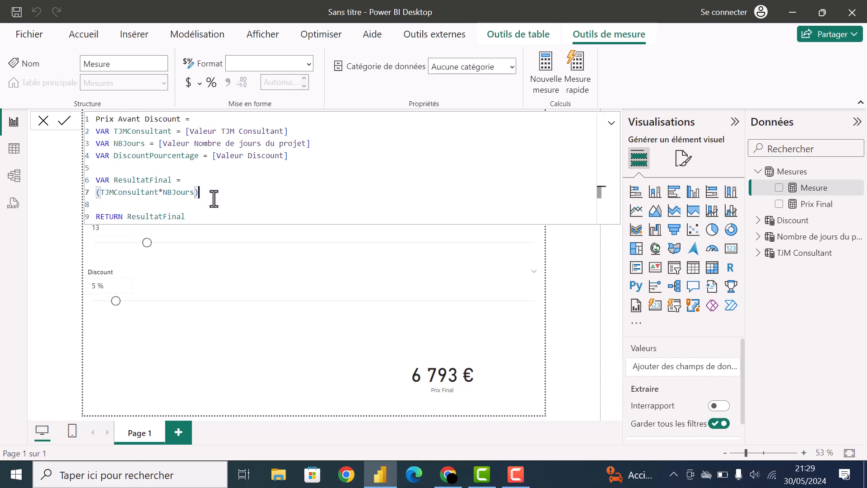
key("Return")
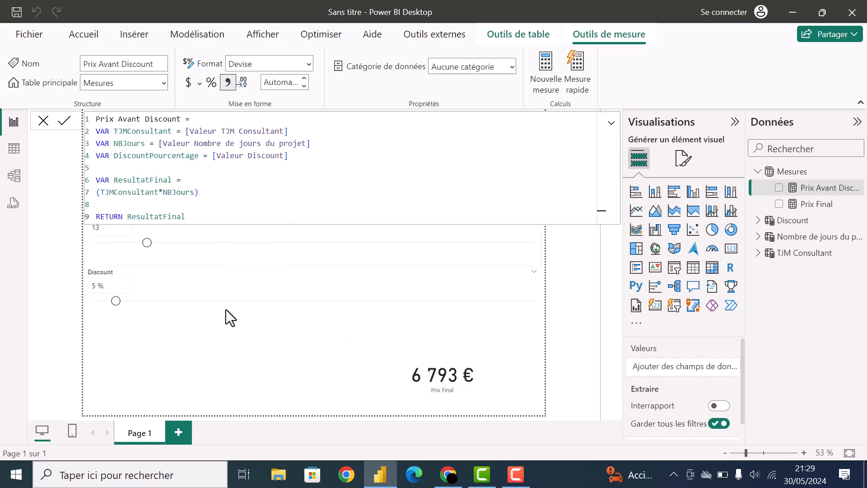
Add a card showing Prix Avant Discount in the empty area beside the Prix Final card.
left_click(227, 361)
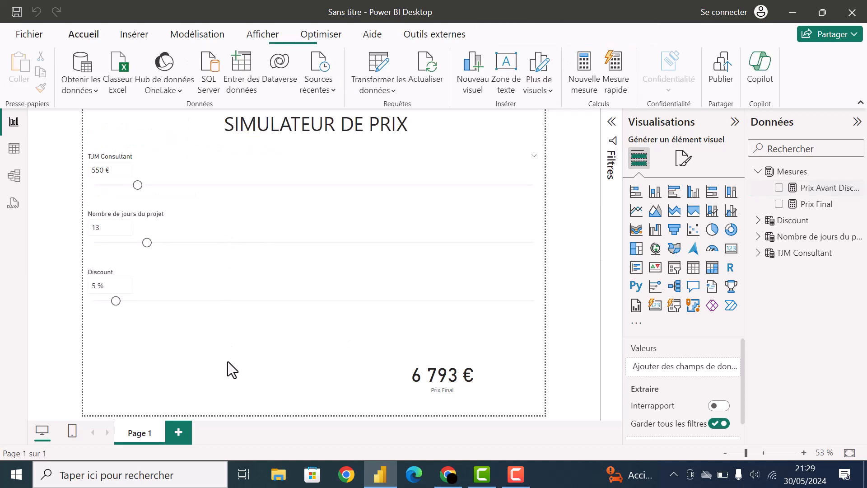
left_click(731, 248)
left_click(779, 187)
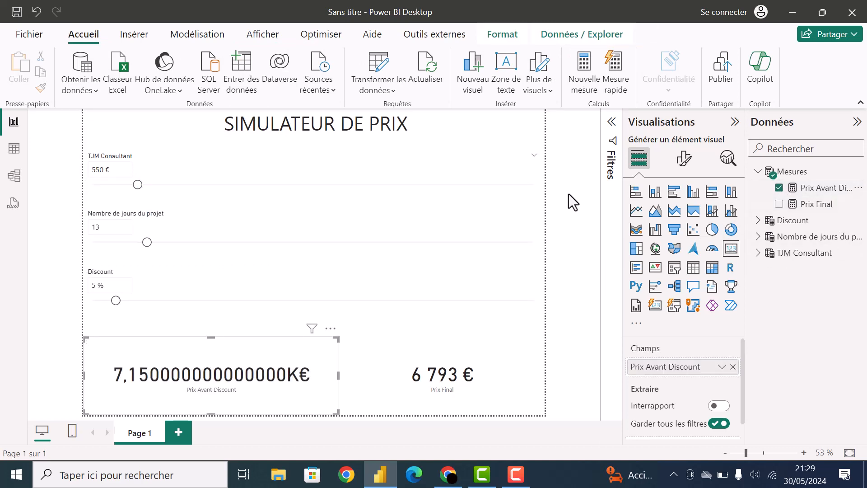
Set the Prix Avant Discount measure's number of decimals to 0.
left_click(810, 188)
left_click(291, 83)
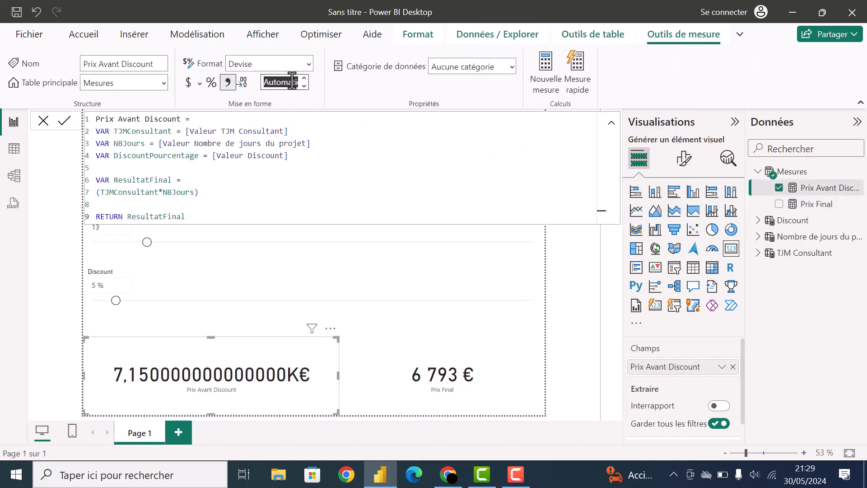
type("0")
key("Return")
left_click(277, 328)
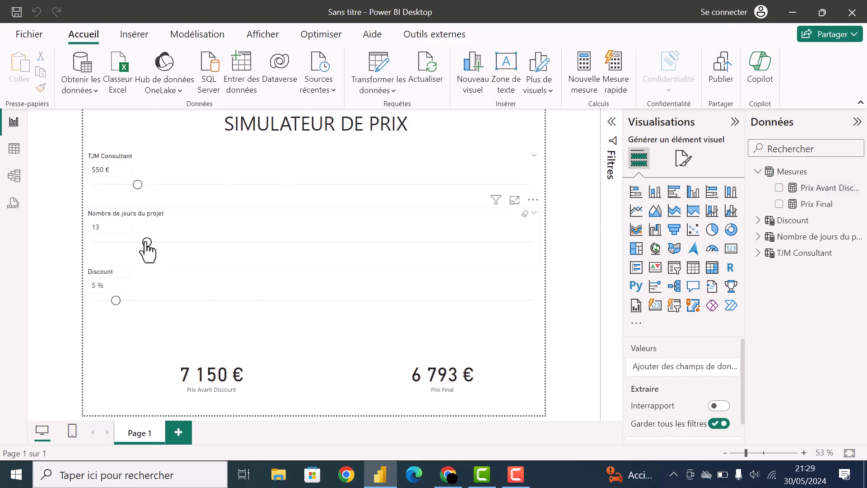
Test the simulator with Nombre de jours du projet at 9, TJM Consultant at 650 € and Discount at 44 %.
left_click_drag(146, 242, 130, 242)
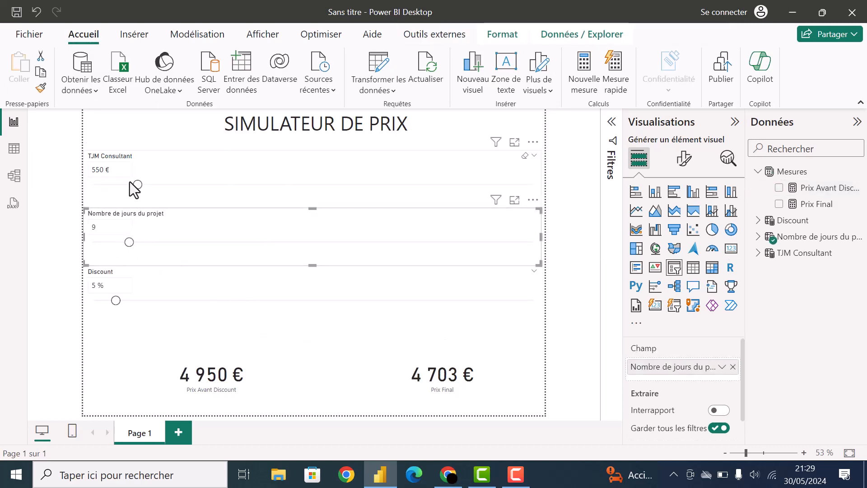
left_click_drag(135, 188, 207, 206)
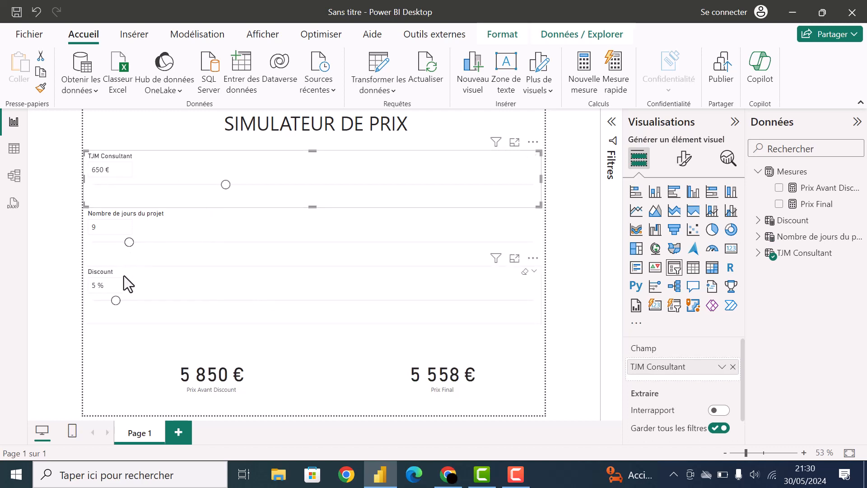
left_click_drag(116, 300, 290, 309)
left_click(330, 341)
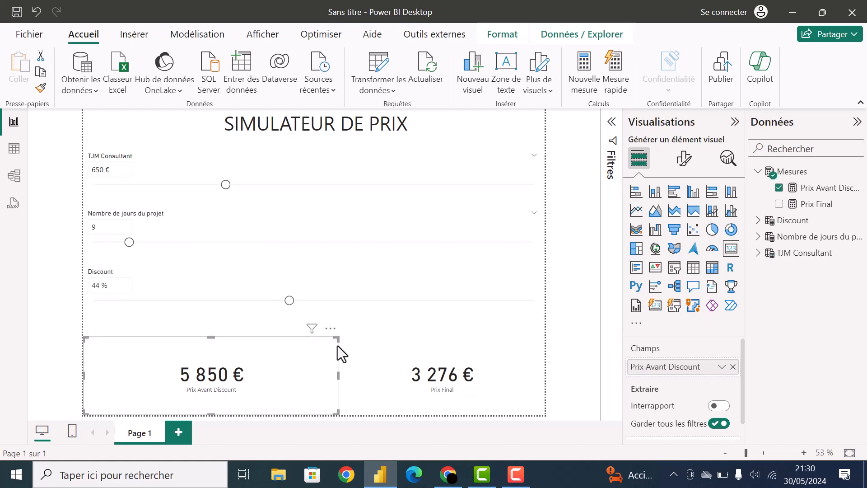
left_click(344, 349)
left_click(348, 329)
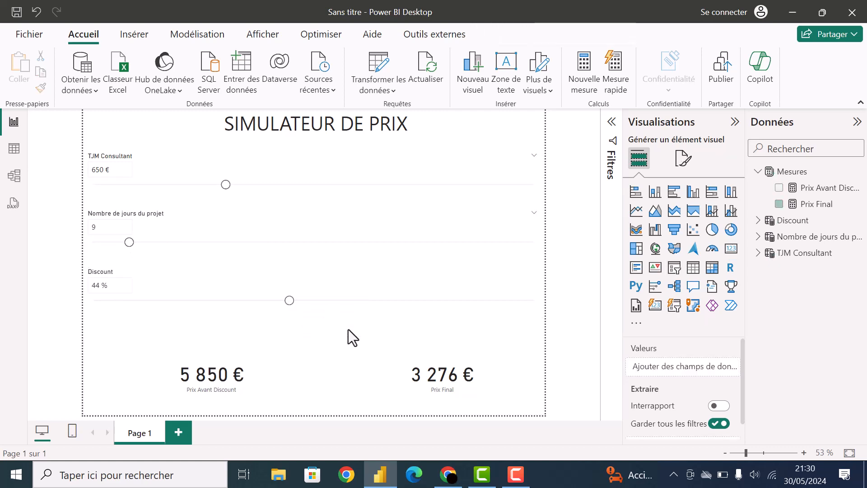